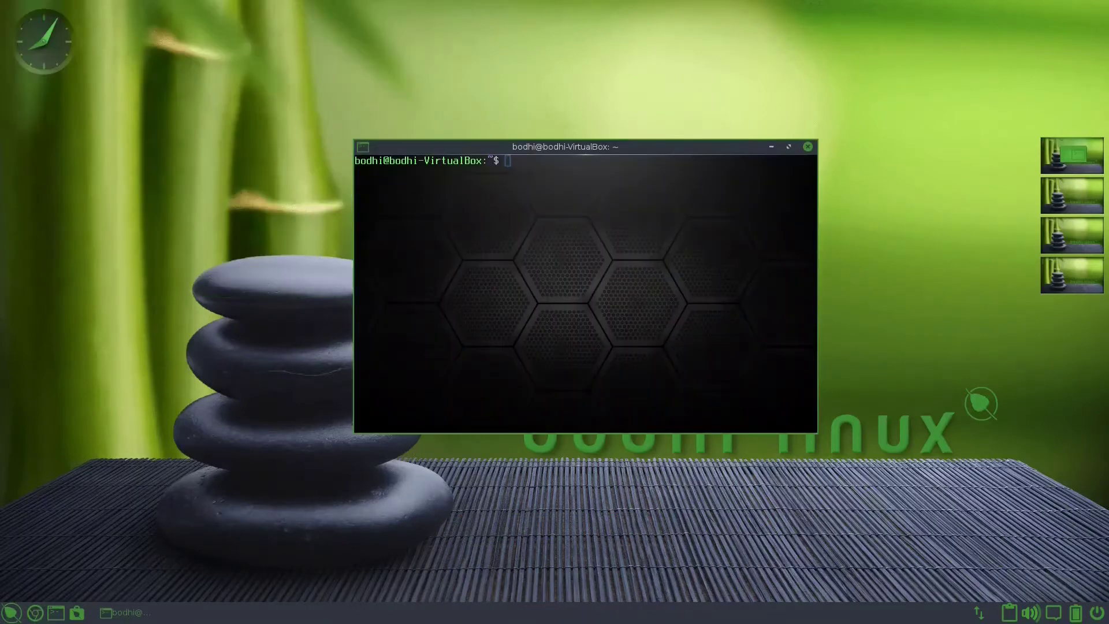
# Step: Refresh package lists, then install openbox, obconf, tint2, lxappearance, firefox, rofi, wbar and related packages
pyautogui.write('sudo apt update')
pyautogui.press('Return')
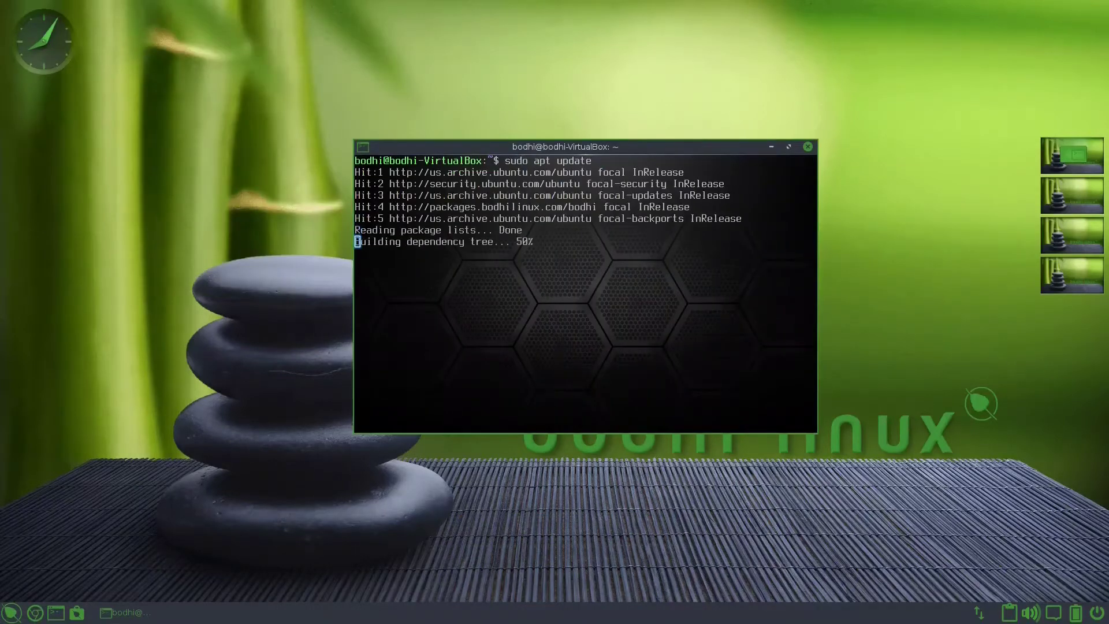
pyautogui.press('Up')
pyautogui.press('Up')
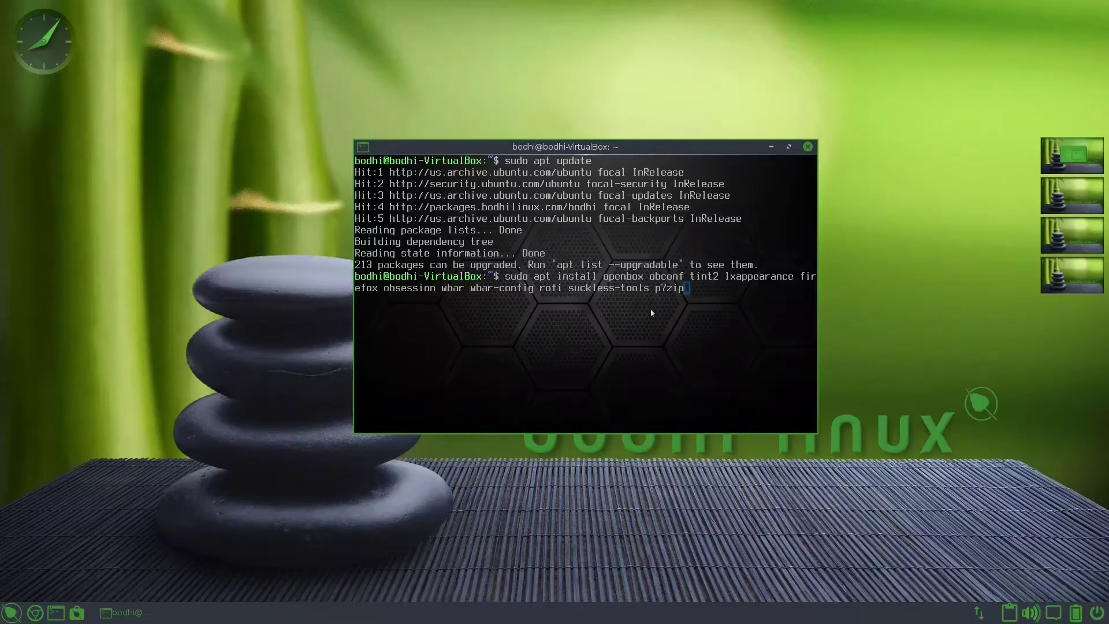
pyautogui.press('Return')
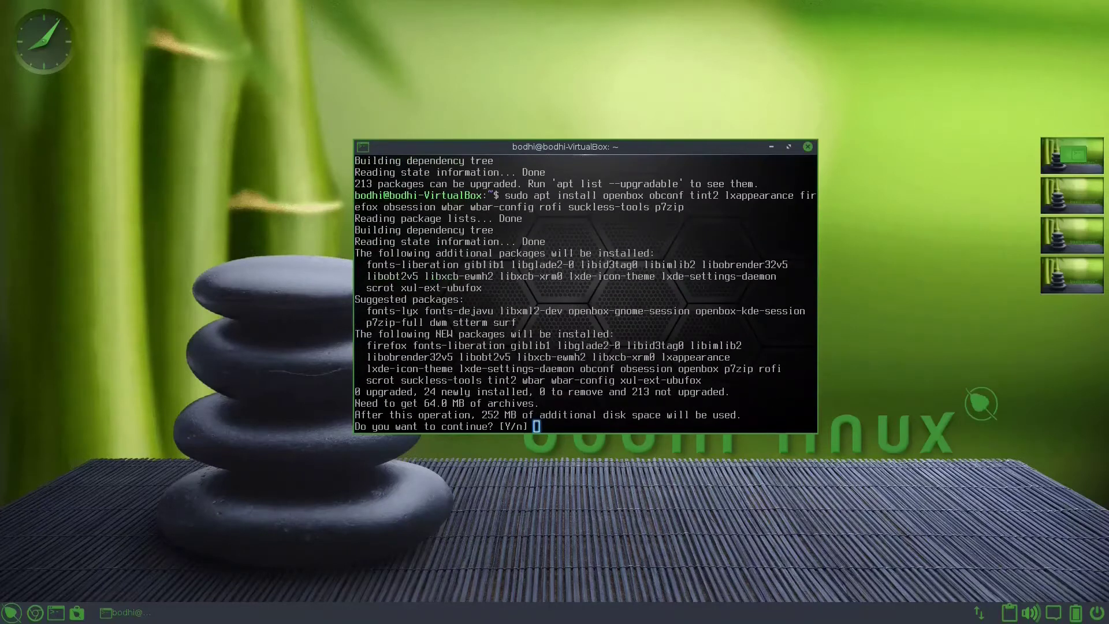
pyautogui.write('y')
pyautogui.press('Return')
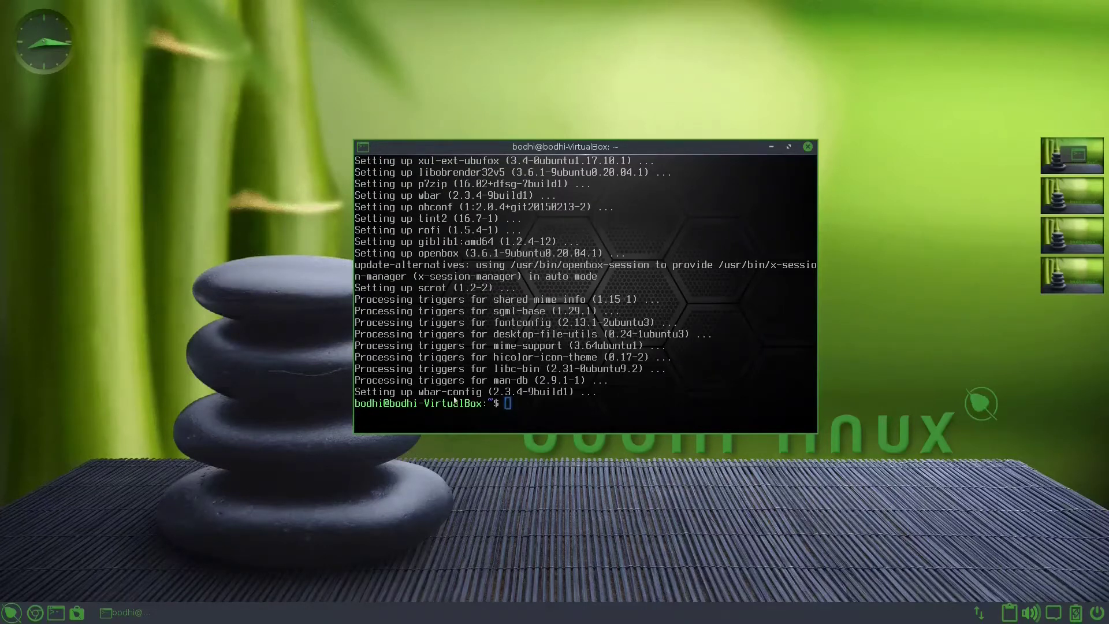
# Step: Close the terminal, log out, and choose the Openbox session at the login screen
pyautogui.click(808, 148)
pyautogui.click(12, 613)
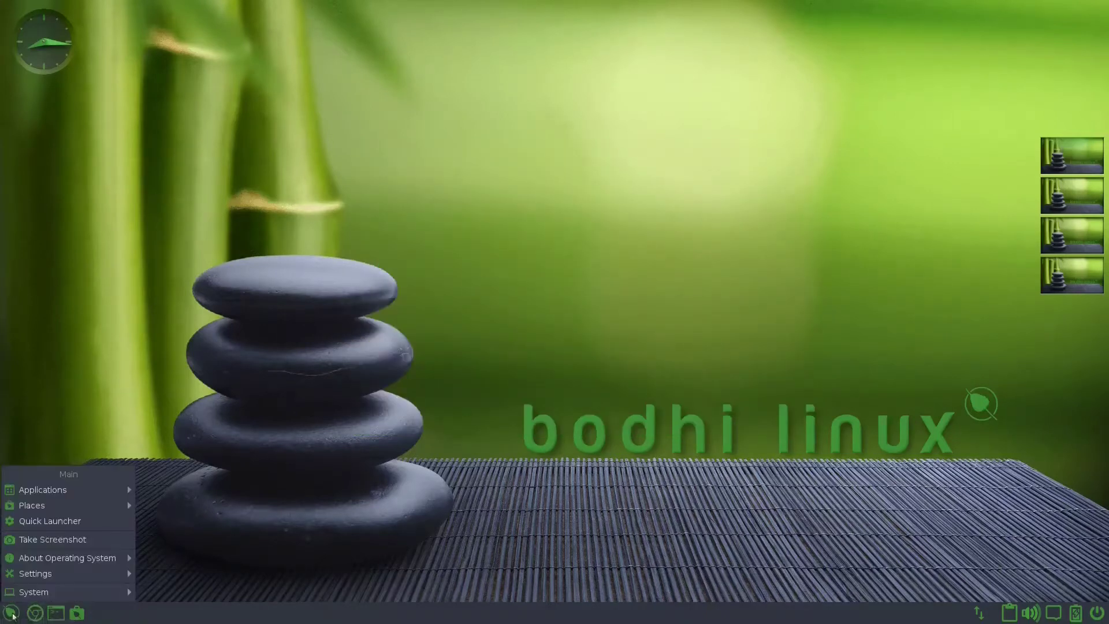
pyautogui.moveTo(58, 591)
pyautogui.click(193, 532)
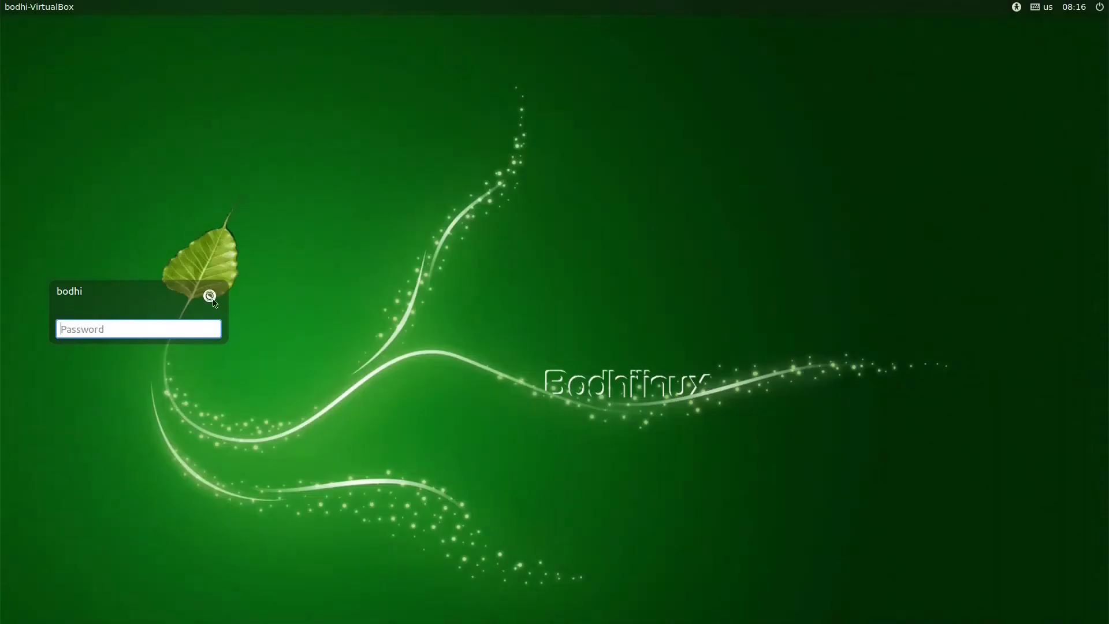
pyautogui.click(210, 295)
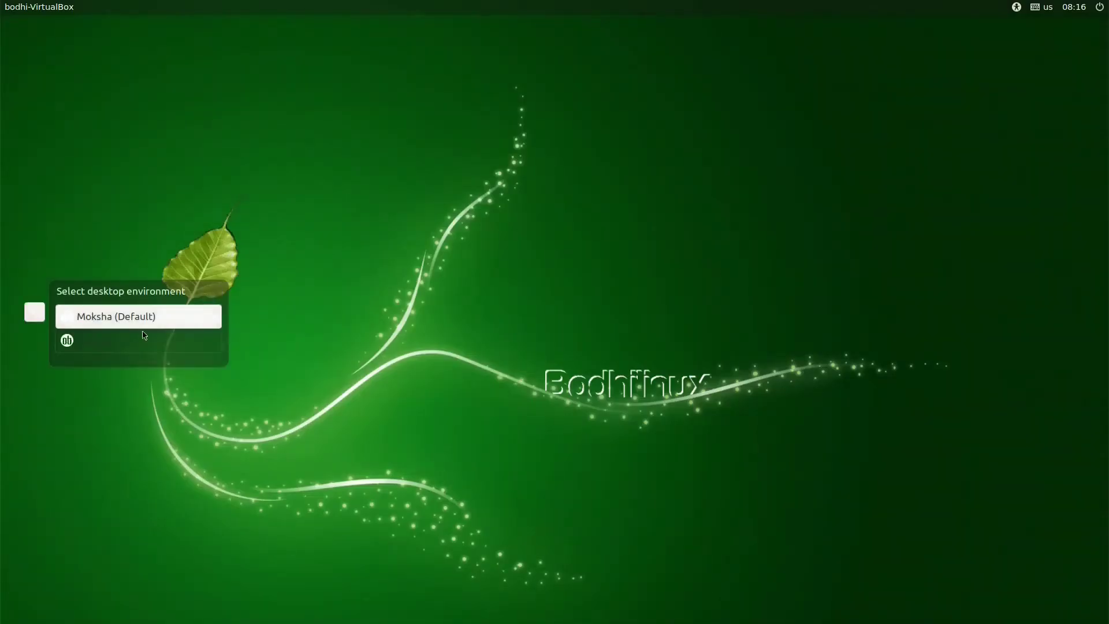
pyautogui.click(118, 347)
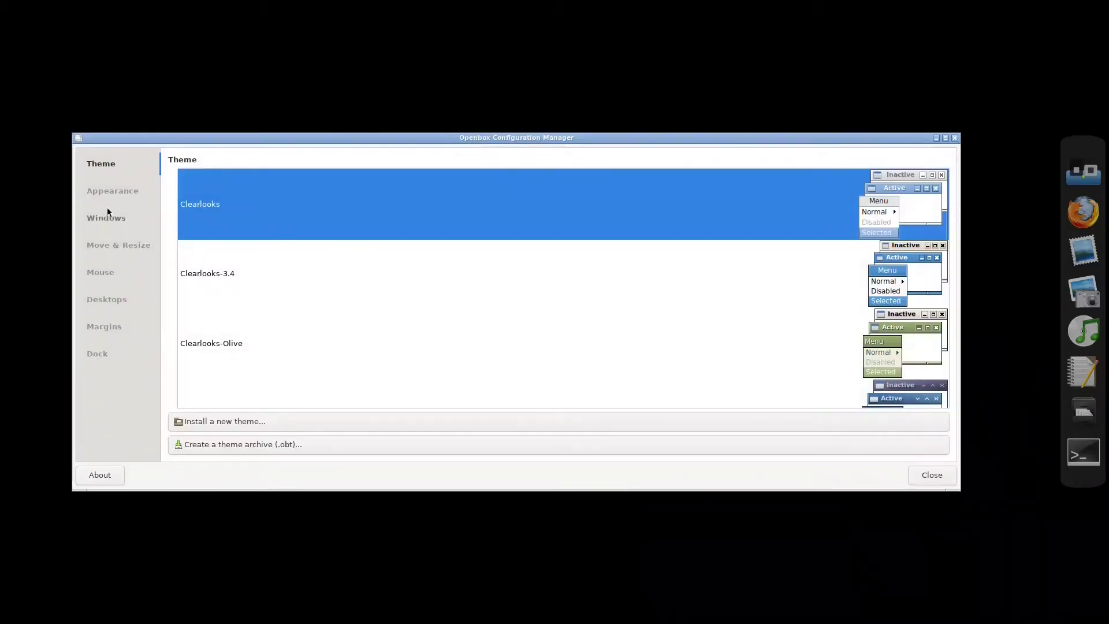
# Step: In ObConf Appearance, raise the active window title font to size 14
pyautogui.click(113, 193)
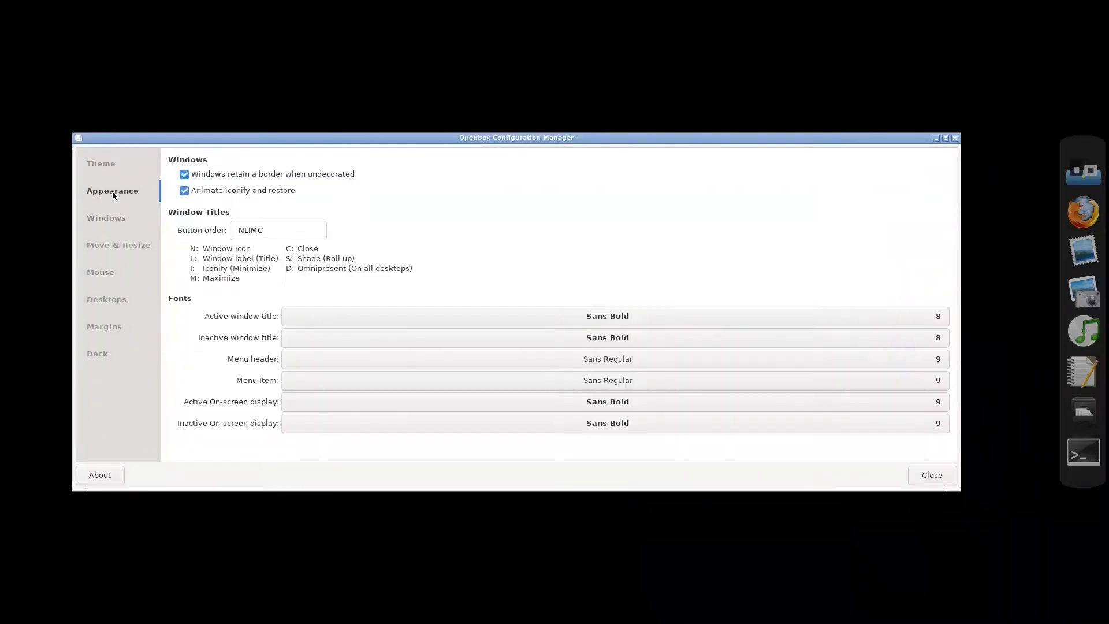
pyautogui.click(944, 317)
pyautogui.click(622, 429)
pyautogui.click(622, 428)
pyautogui.click(622, 428)
pyautogui.click(622, 429)
pyautogui.click(622, 428)
pyautogui.click(610, 451)
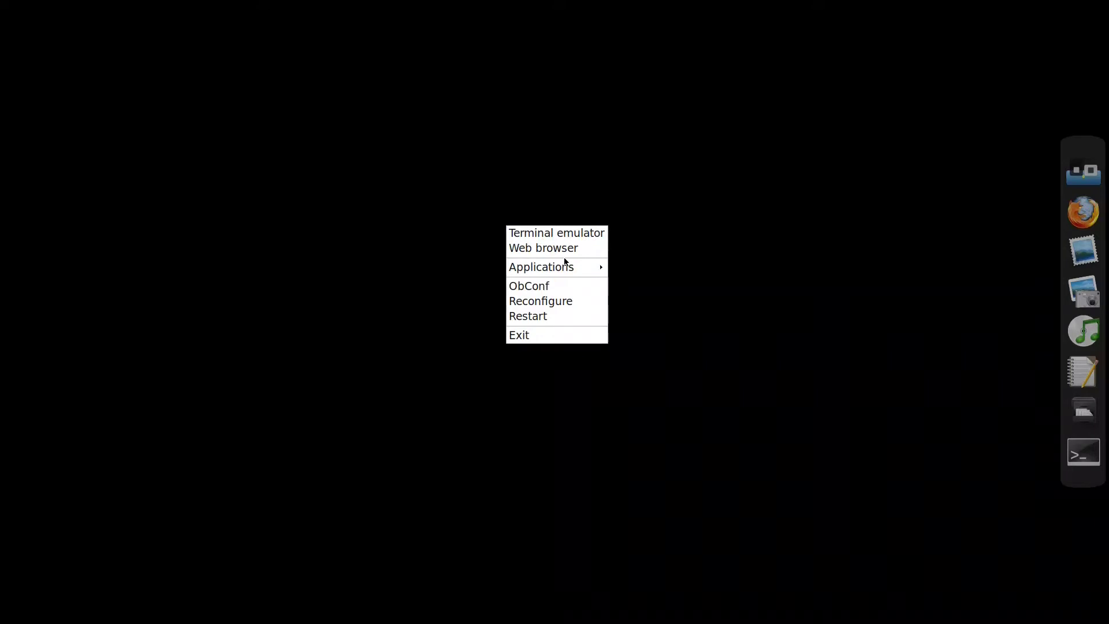
pyautogui.rightClick(511, 256)
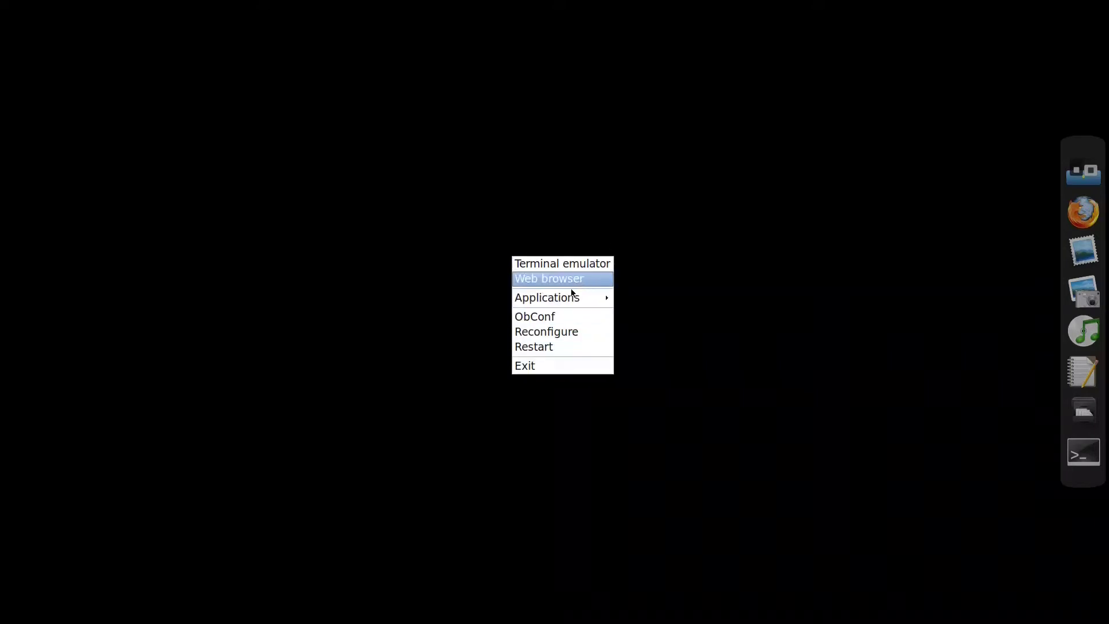
pyautogui.moveTo(564, 297)
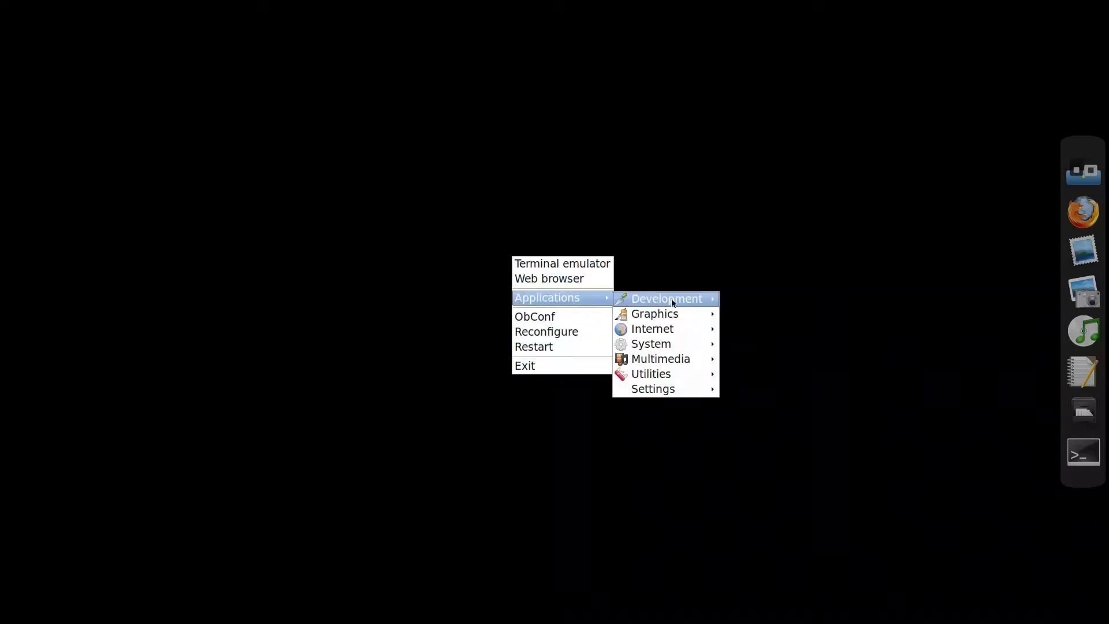
pyautogui.moveTo(671, 299)
pyautogui.moveTo(679, 333)
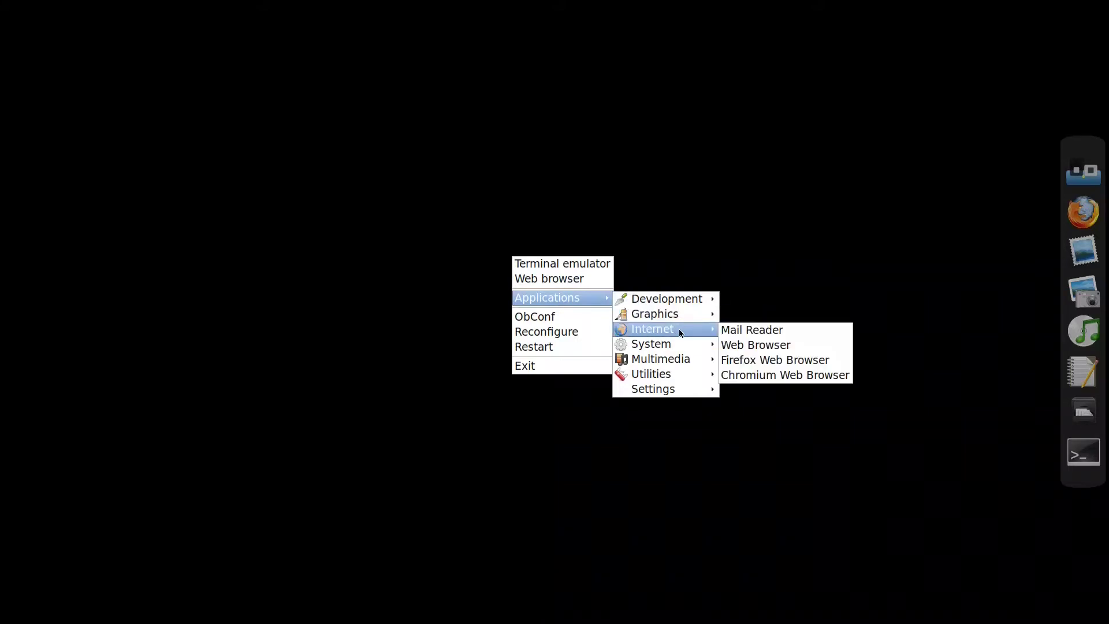
pyautogui.moveTo(679, 374)
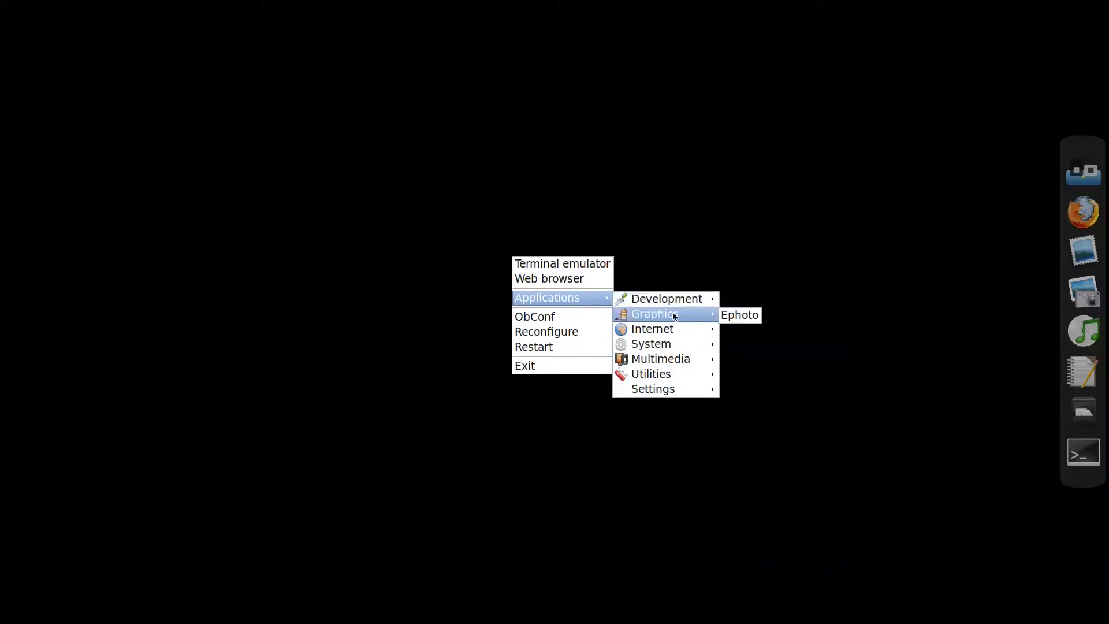
# Step: Open /etc/xdg/openbox in Thunar alongside a second window for the personal config folder
pyautogui.click(662, 246)
pyautogui.rightClick(455, 166)
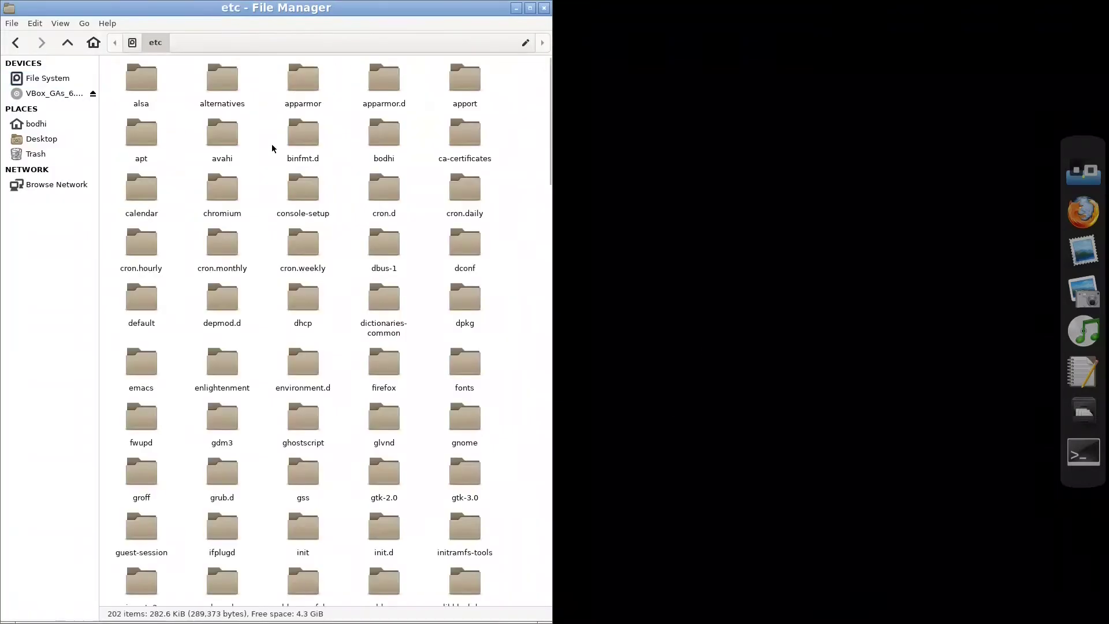
pyautogui.write('xd')
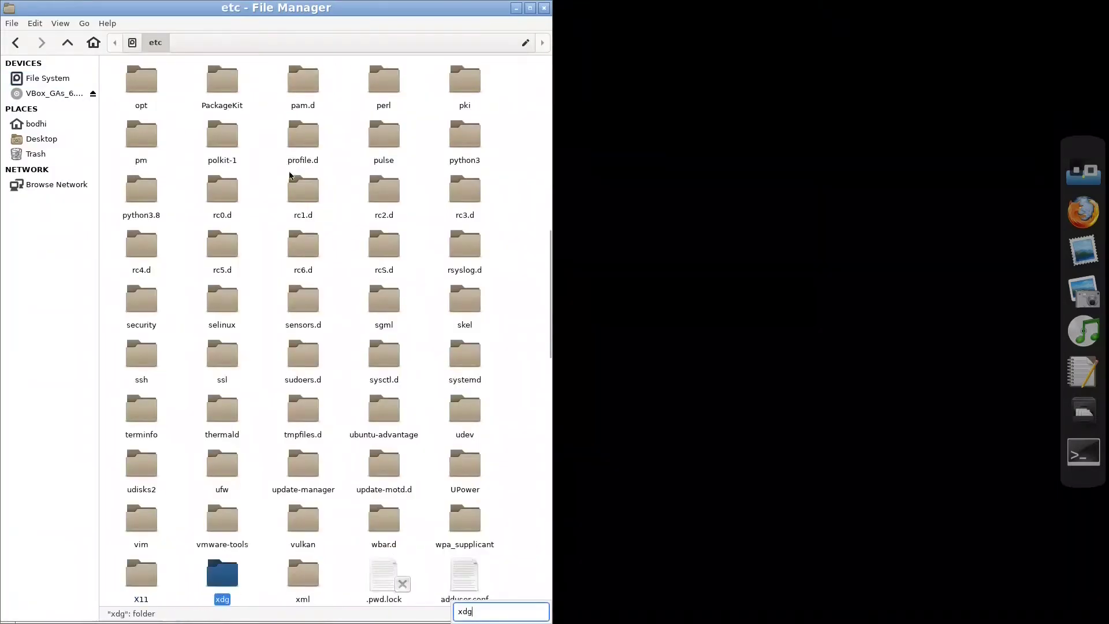
pyautogui.write('g')
pyautogui.press('Return')
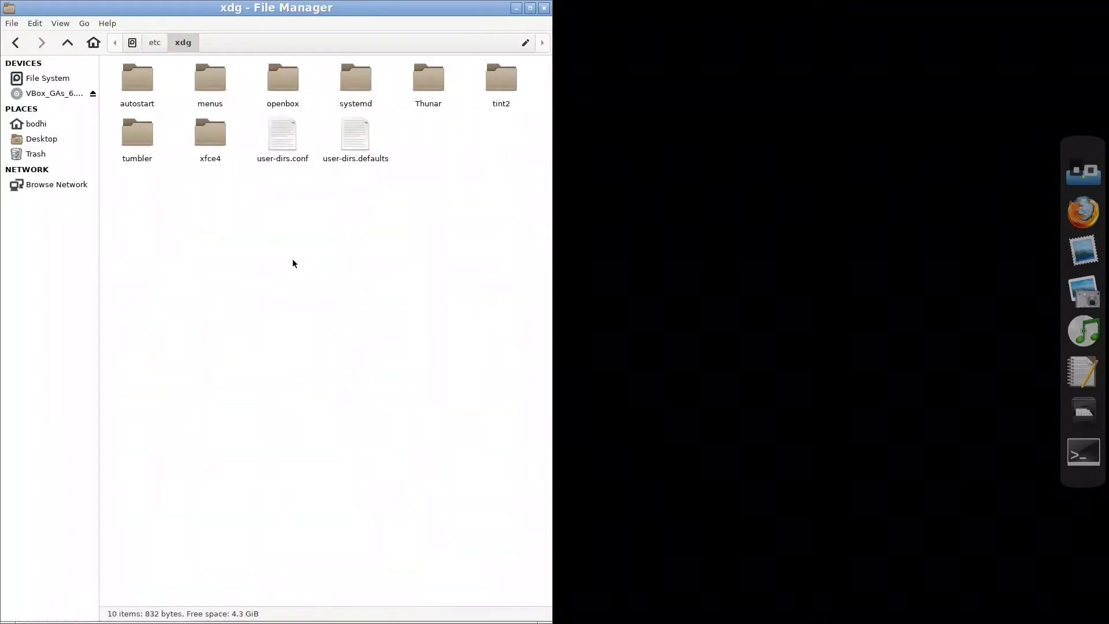
pyautogui.doubleClick(291, 93)
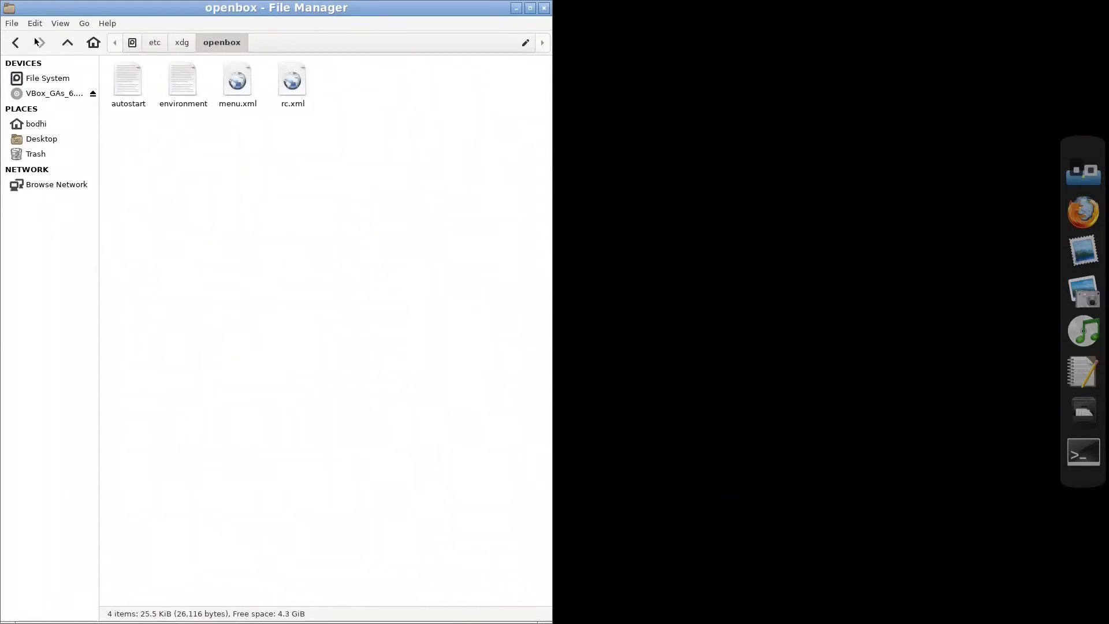
pyautogui.click(18, 24)
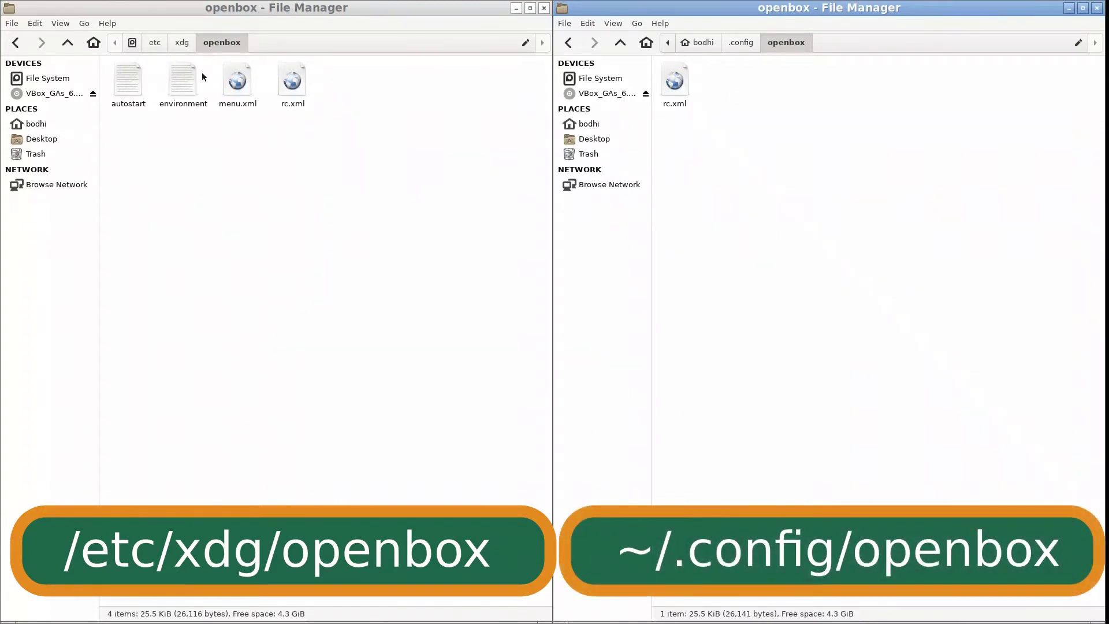
# Step: Copy autostart, menu.xml and rc.xml into ~/.config/openbox, replacing the existing rc.xml
pyautogui.moveTo(128, 82); pyautogui.dragTo(681, 155)
pyautogui.moveTo(237, 81); pyautogui.dragTo(767, 157)
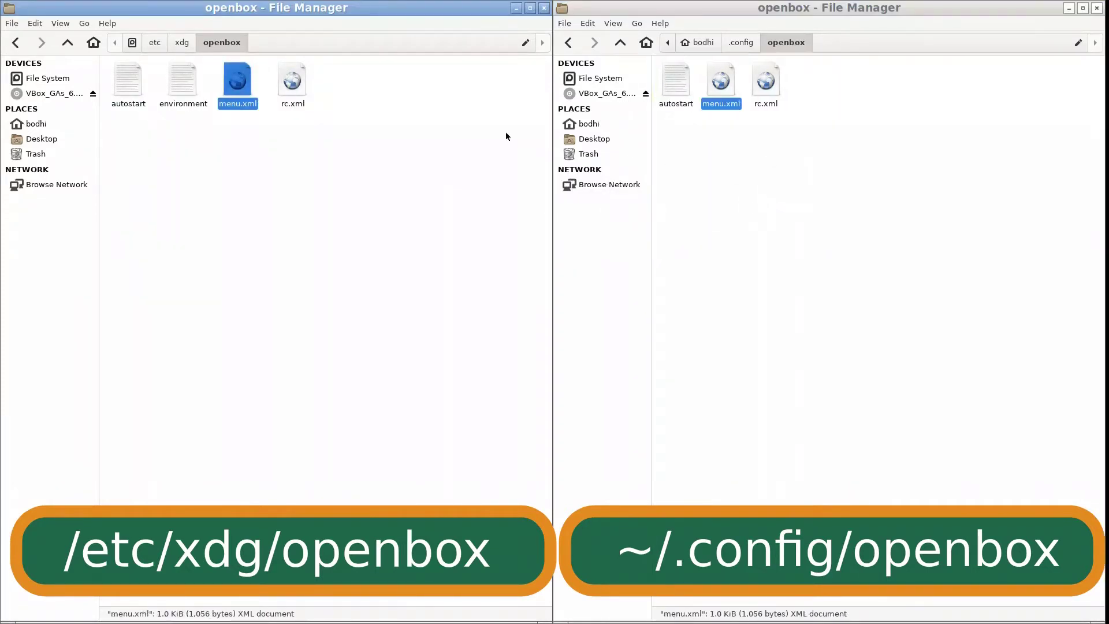
pyautogui.click(298, 81)
pyautogui.moveTo(295, 82); pyautogui.dragTo(774, 176)
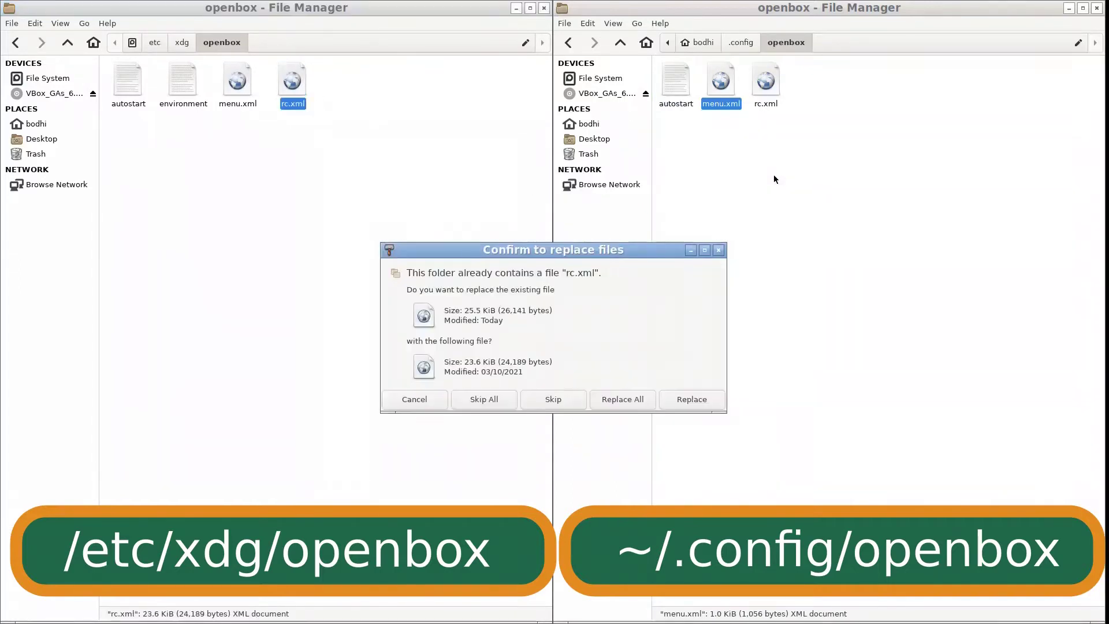
pyautogui.click(690, 400)
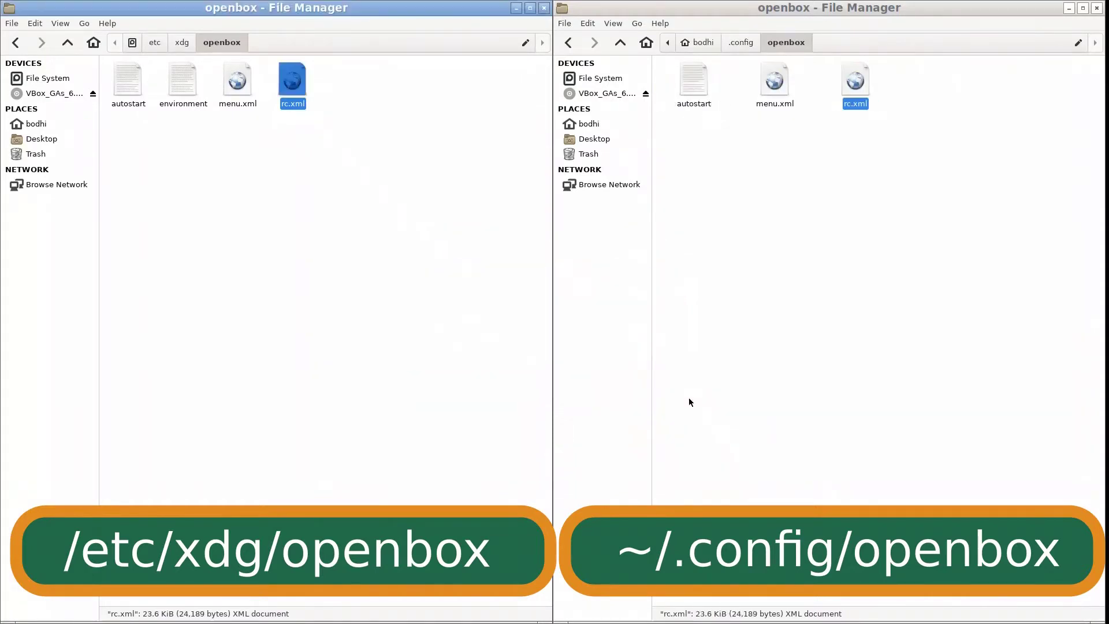
pyautogui.click(693, 92)
# Step: Give group and others Read & Write permission on autostart
pyautogui.rightClick(691, 94)
pyautogui.click(730, 206)
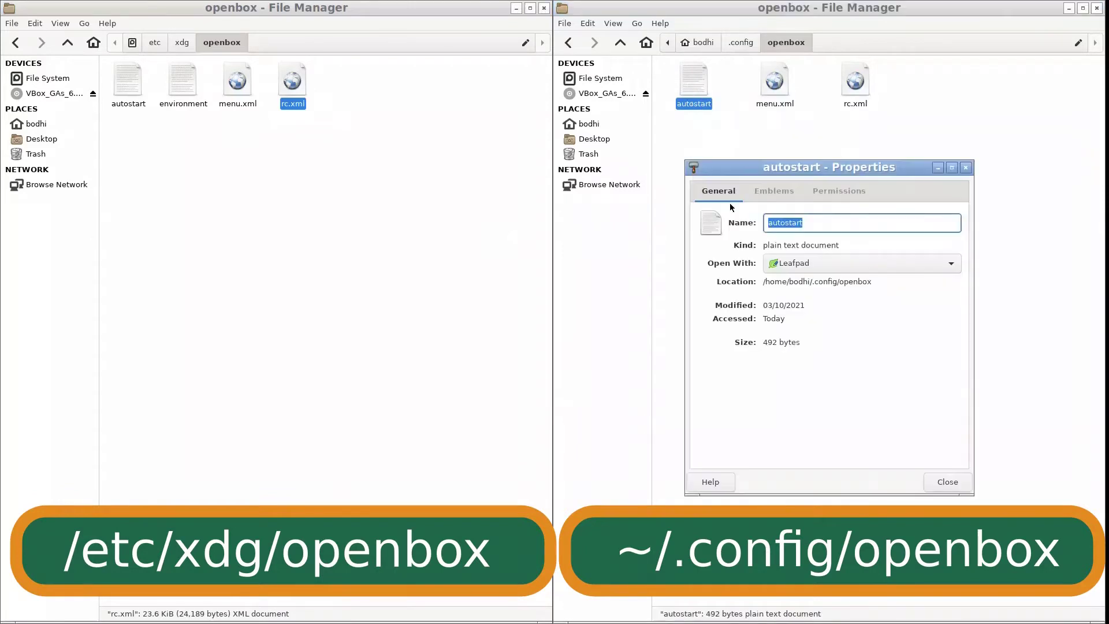
pyautogui.click(822, 190)
pyautogui.click(784, 279)
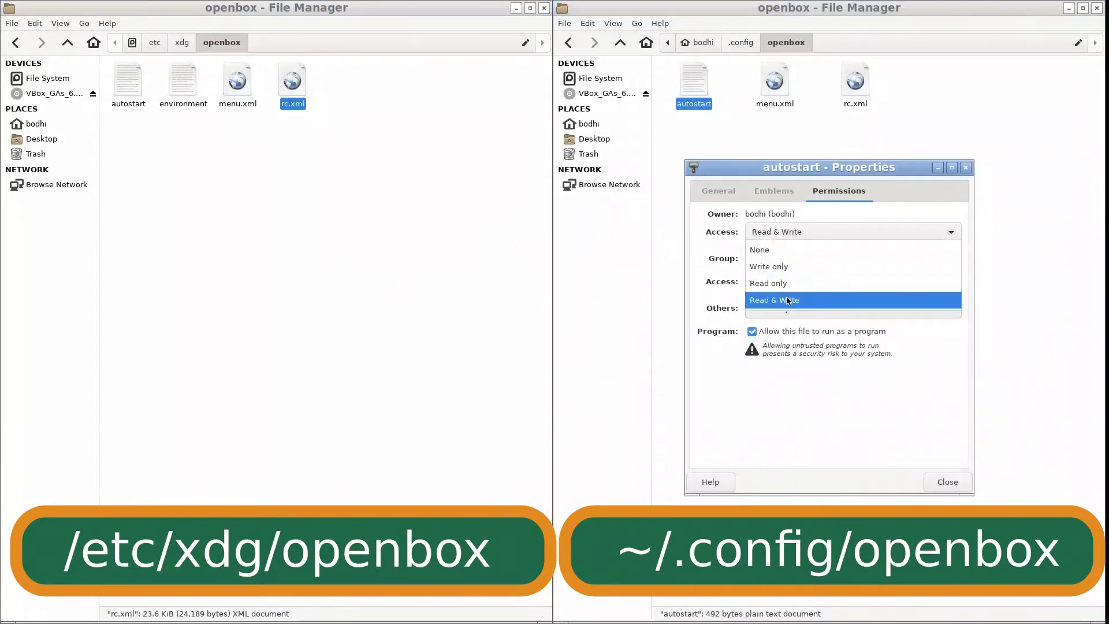
pyautogui.click(787, 299)
pyautogui.click(789, 308)
pyautogui.click(790, 329)
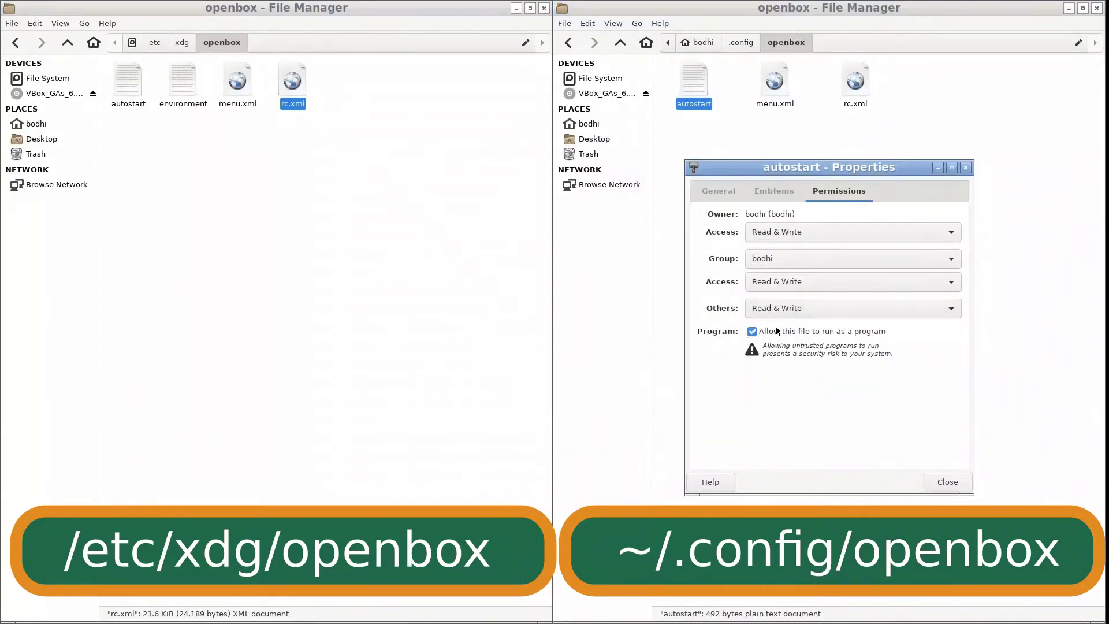
pyautogui.click(947, 482)
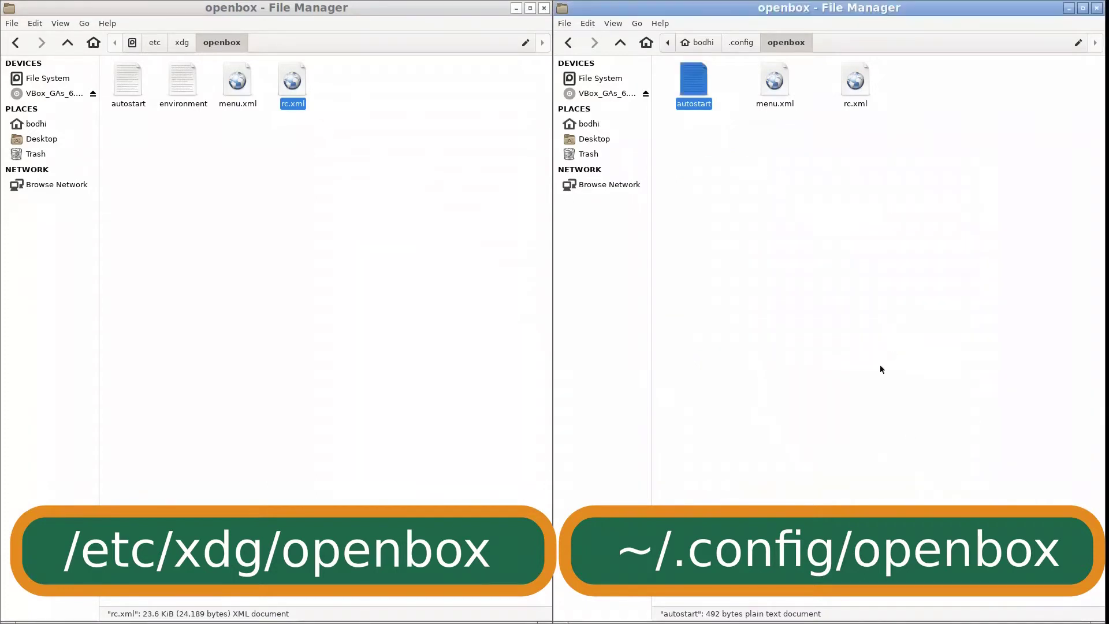
# Step: Give group and others Read & Write permission on menu.xml
pyautogui.click(773, 103)
pyautogui.rightClick(774, 103)
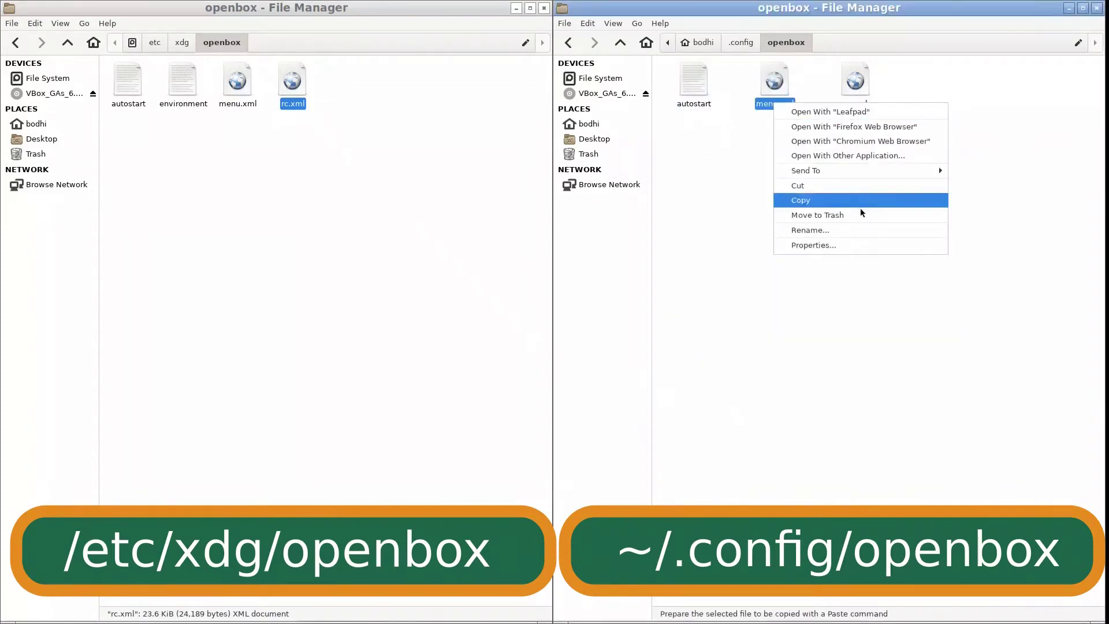
pyautogui.click(841, 246)
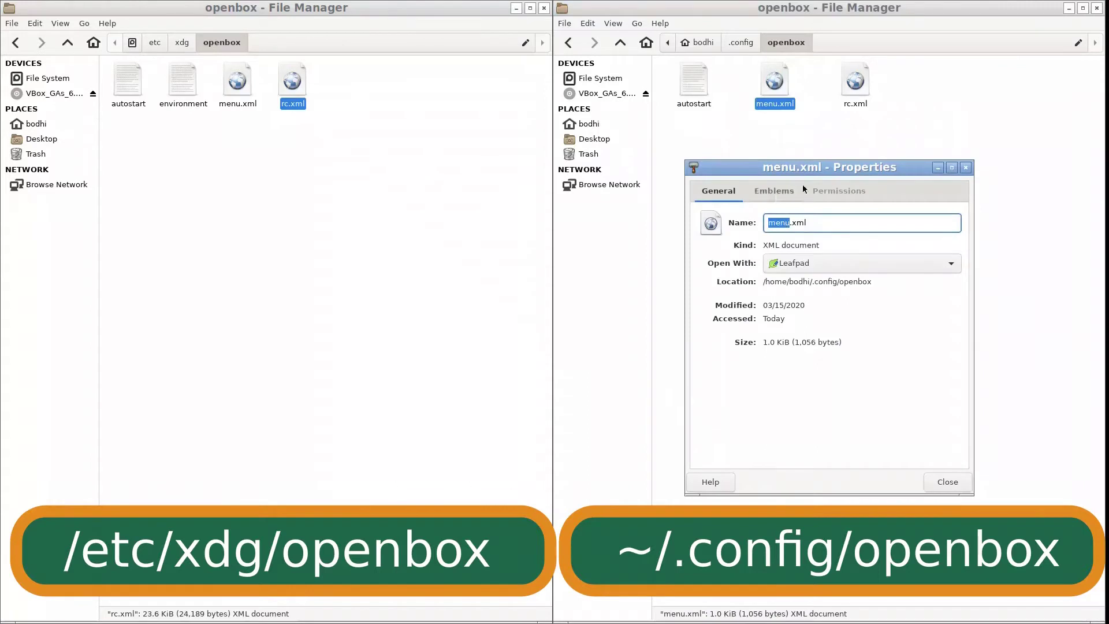
pyautogui.click(835, 191)
pyautogui.click(801, 280)
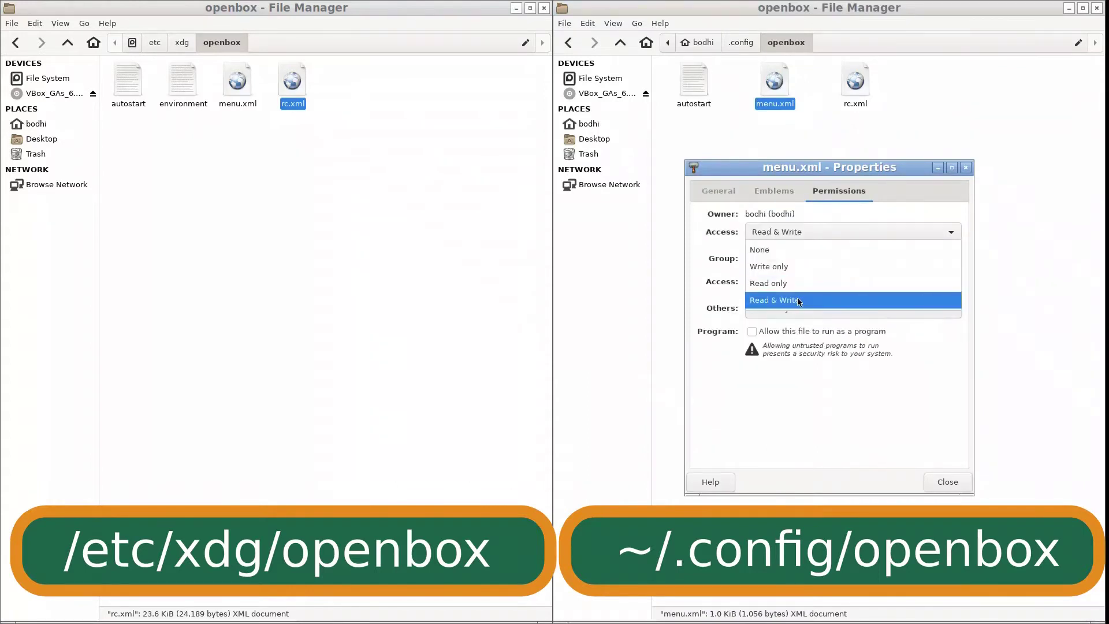
pyautogui.click(799, 300)
pyautogui.click(798, 304)
pyautogui.click(799, 330)
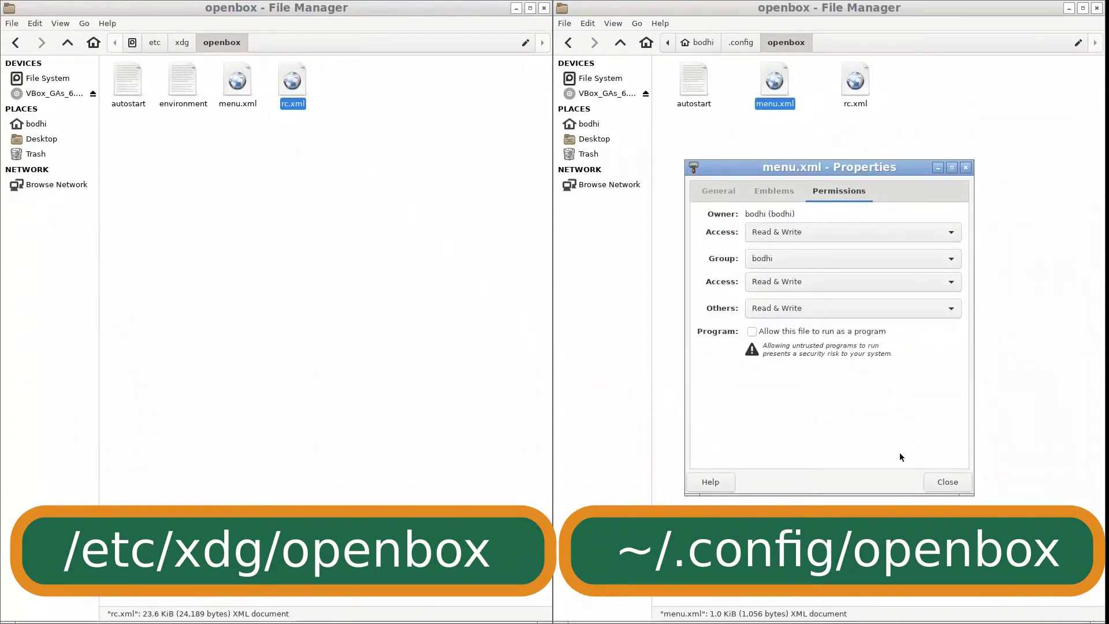
pyautogui.click(946, 489)
# Step: Give group and others Read & Write permission on rc.xml
pyautogui.click(855, 83)
pyautogui.rightClick(853, 91)
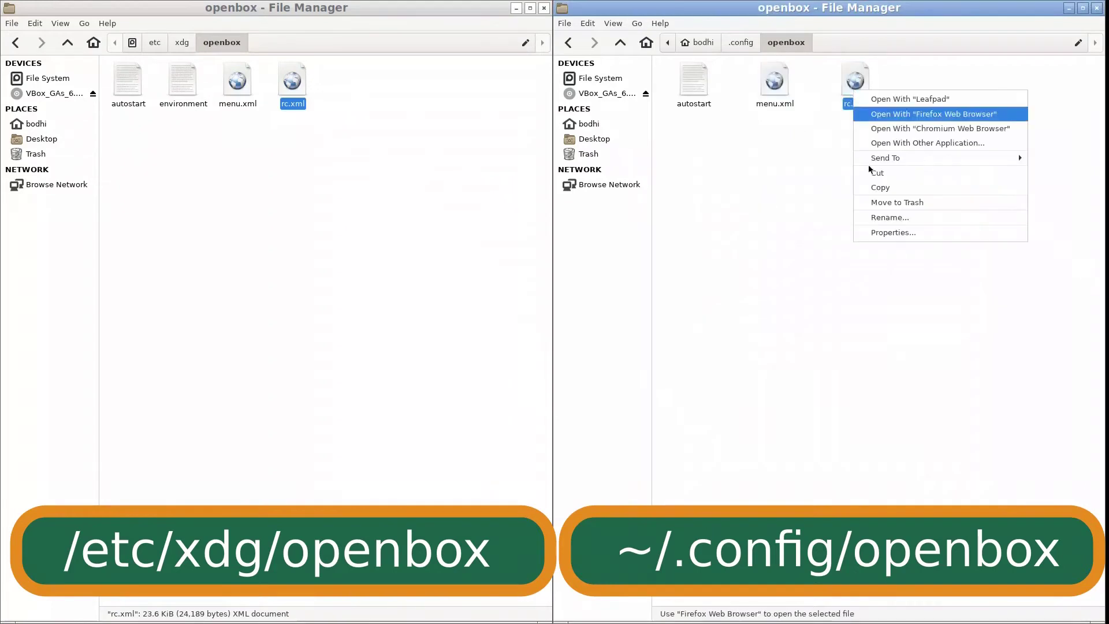
pyautogui.click(889, 233)
pyautogui.click(840, 191)
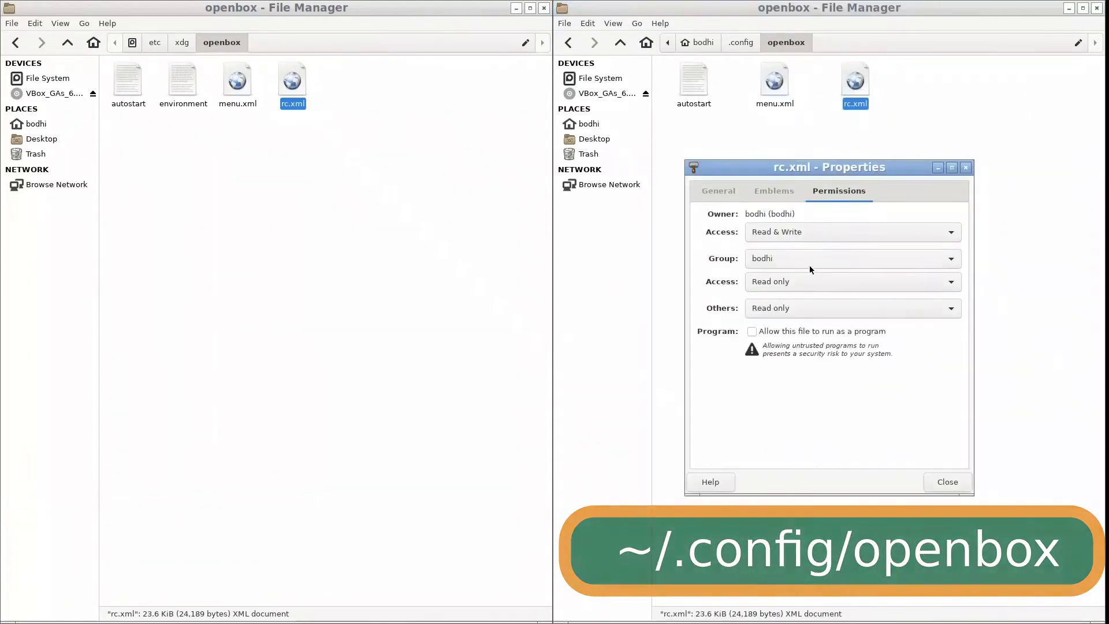
pyautogui.click(809, 281)
pyautogui.click(808, 299)
pyautogui.click(806, 305)
pyautogui.click(807, 325)
pyautogui.click(945, 482)
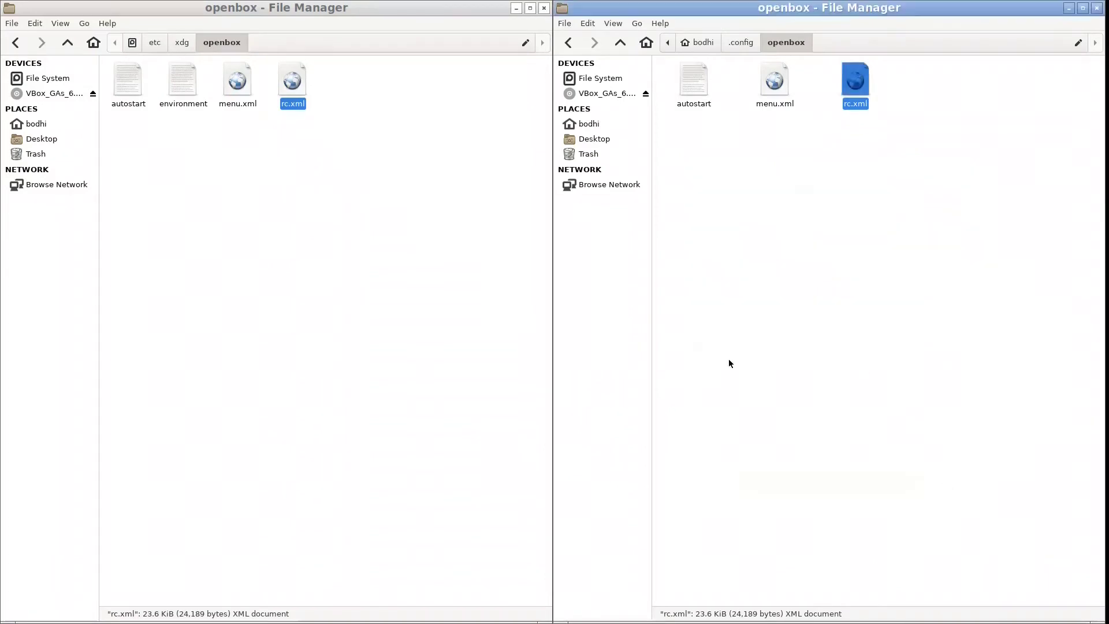
# Step: Clear the selections and close the /etc/xdg/openbox window
pyautogui.click(729, 363)
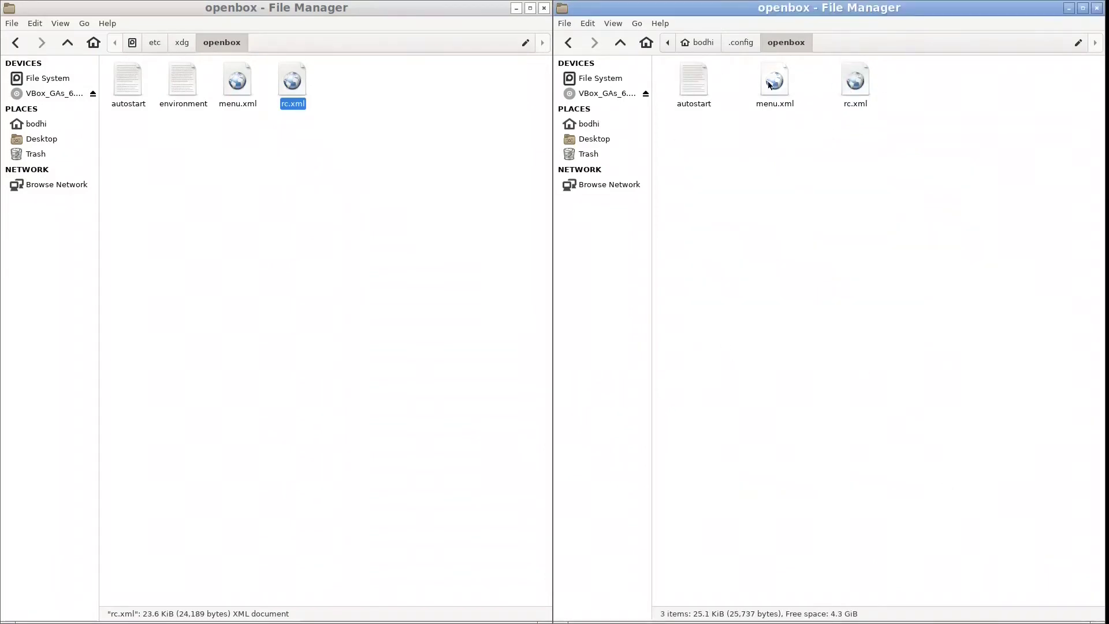
pyautogui.click(281, 123)
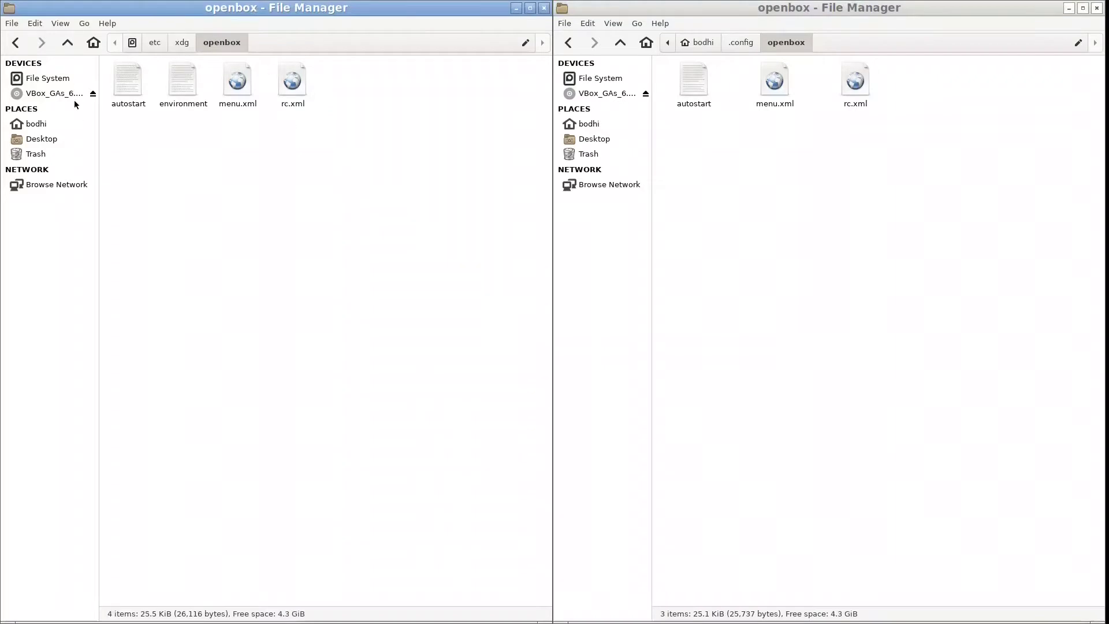
pyautogui.click(544, 7)
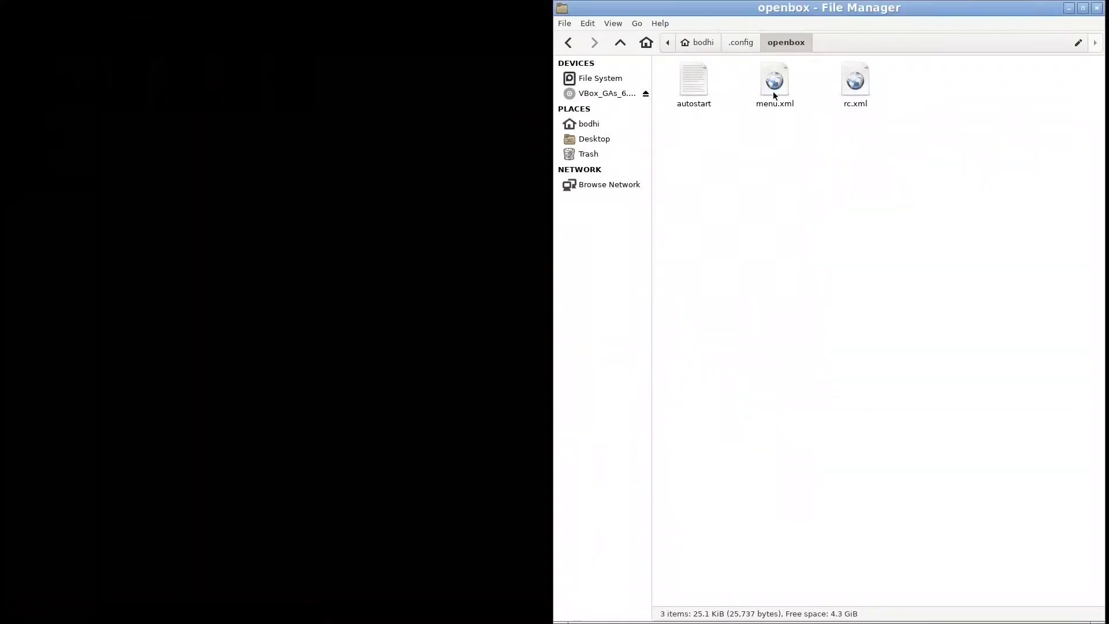
# Step: Append 'tint2 &' and 'nitrogen --restore' lines to autostart in Leafpad, save, and close it
pyautogui.click(695, 98)
pyautogui.doubleClick(694, 97)
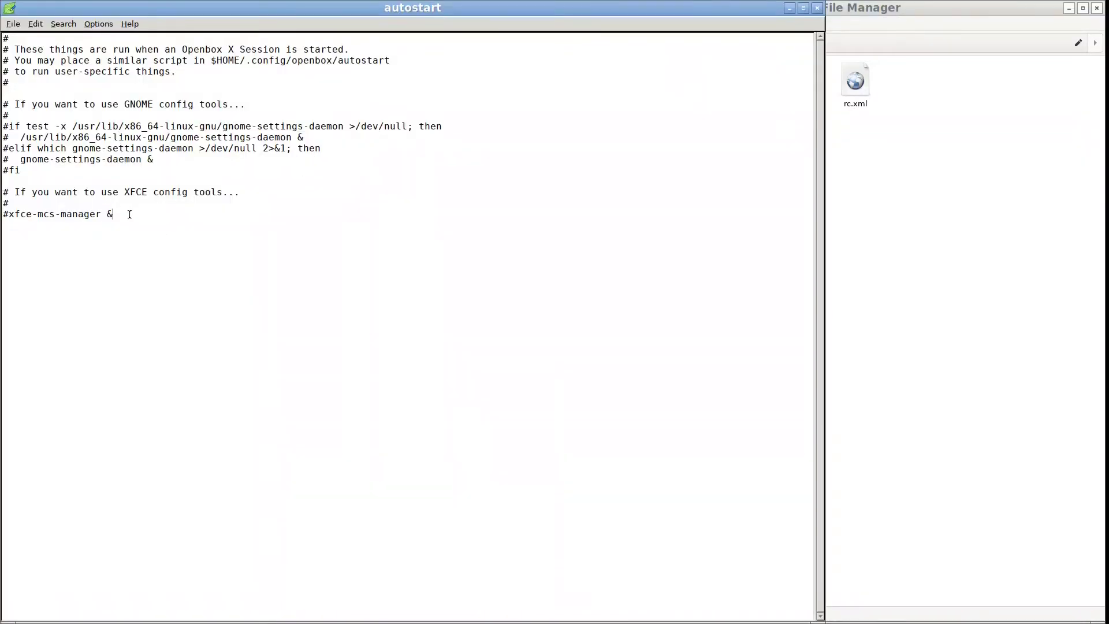
pyautogui.press('Return')
pyautogui.write('nitrogen --')
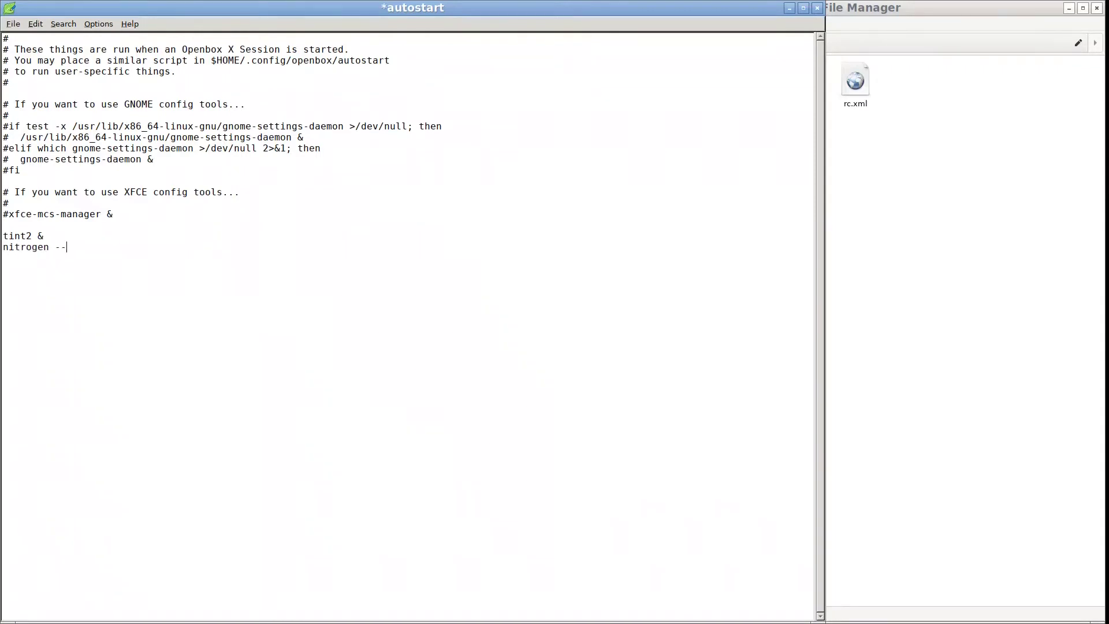
pyautogui.write('restore')
pyautogui.click(16, 25)
pyautogui.click(26, 64)
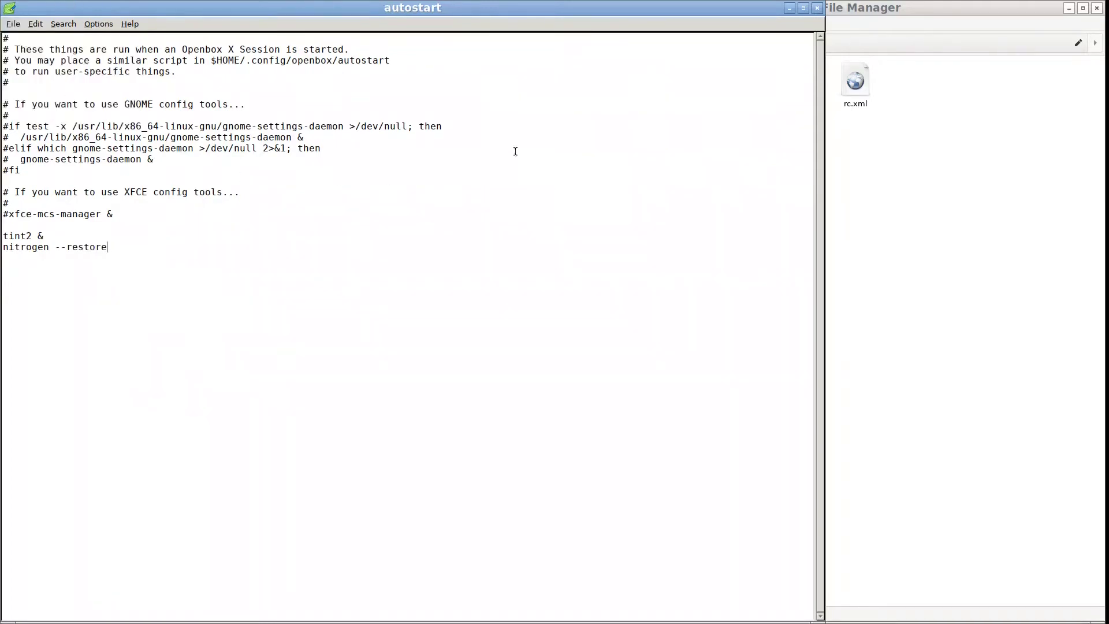
pyautogui.click(789, 9)
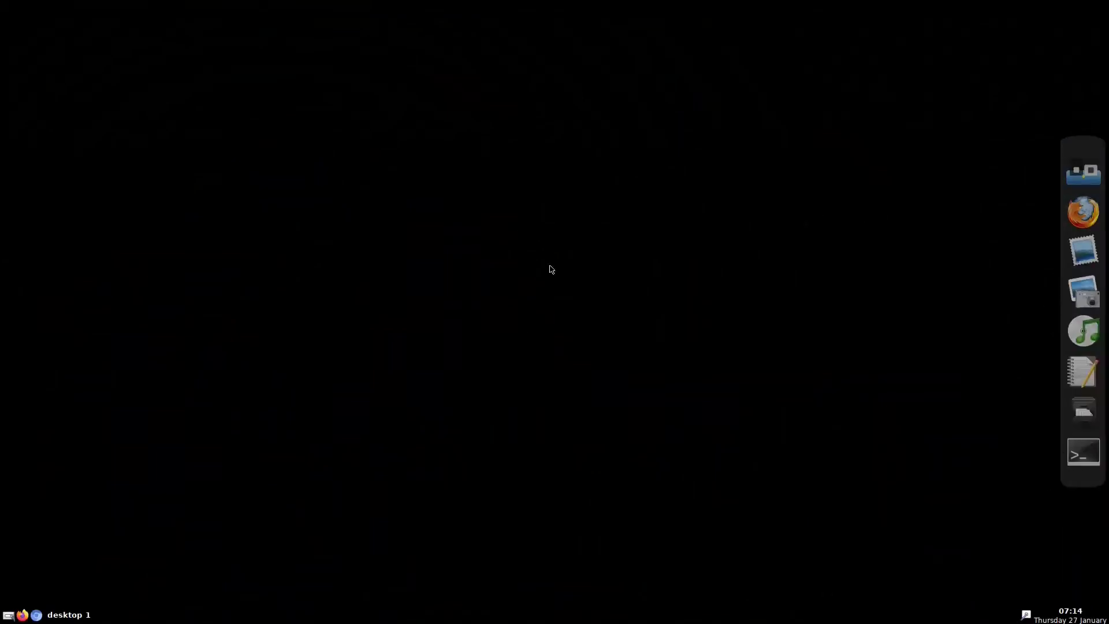
# Step: Launch Thunar File Manager from the desktop menu and open the Downloads folder
pyautogui.rightClick(555, 262)
pyautogui.moveTo(746, 364)
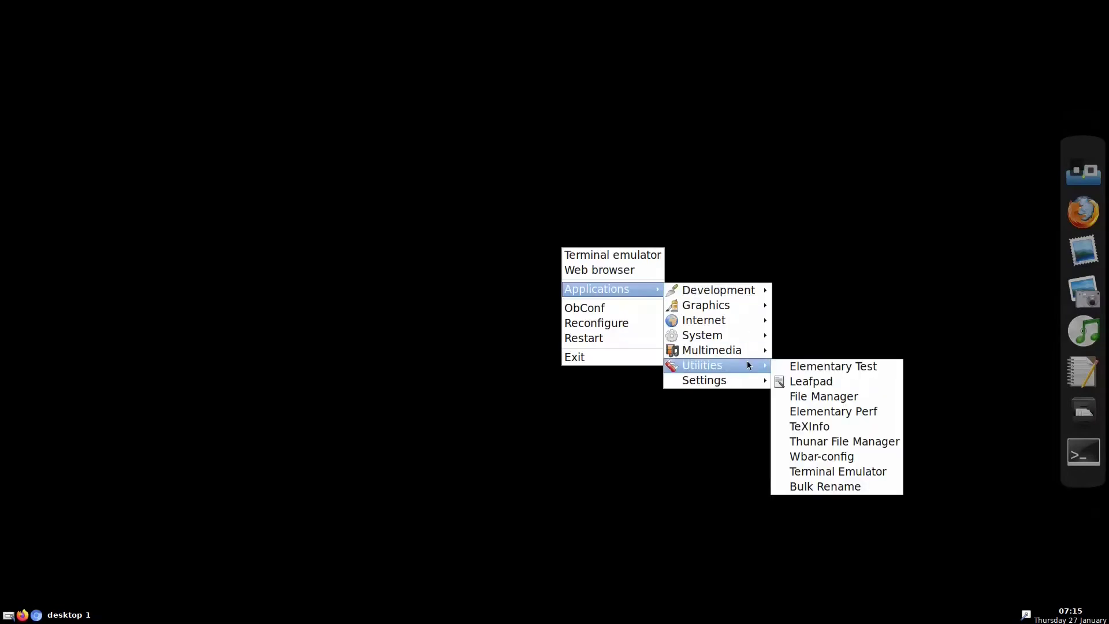
pyautogui.click(814, 441)
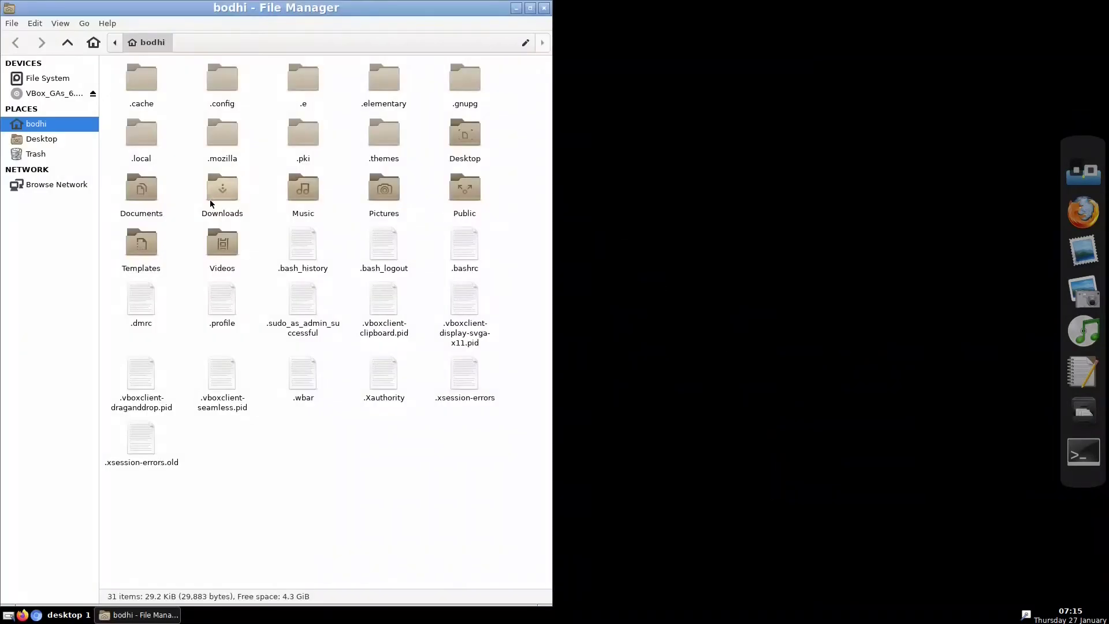
pyautogui.doubleClick(222, 190)
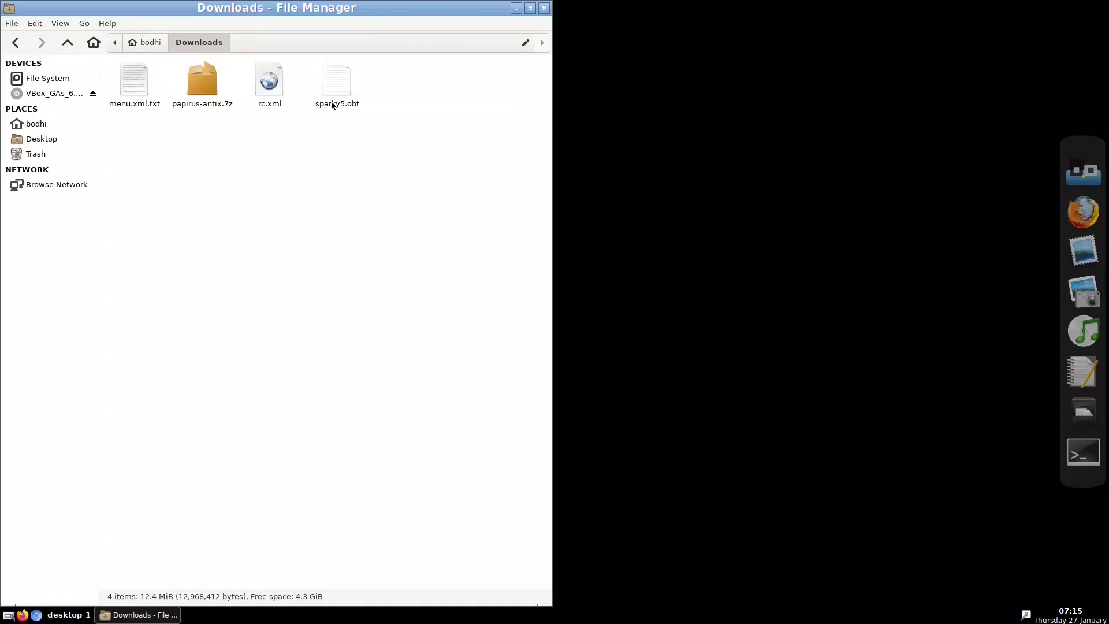
# Step: Install the sparky5.obt theme via ObConf's Install a new theme, then close ObConf
pyautogui.rightClick(673, 177)
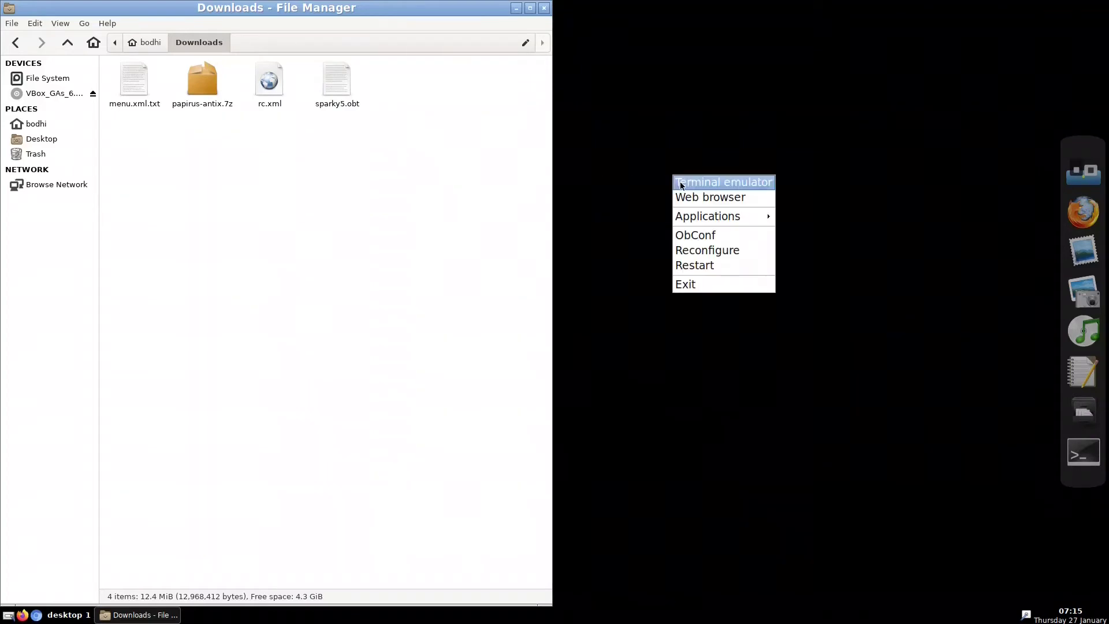
pyautogui.click(695, 235)
pyautogui.click(370, 295)
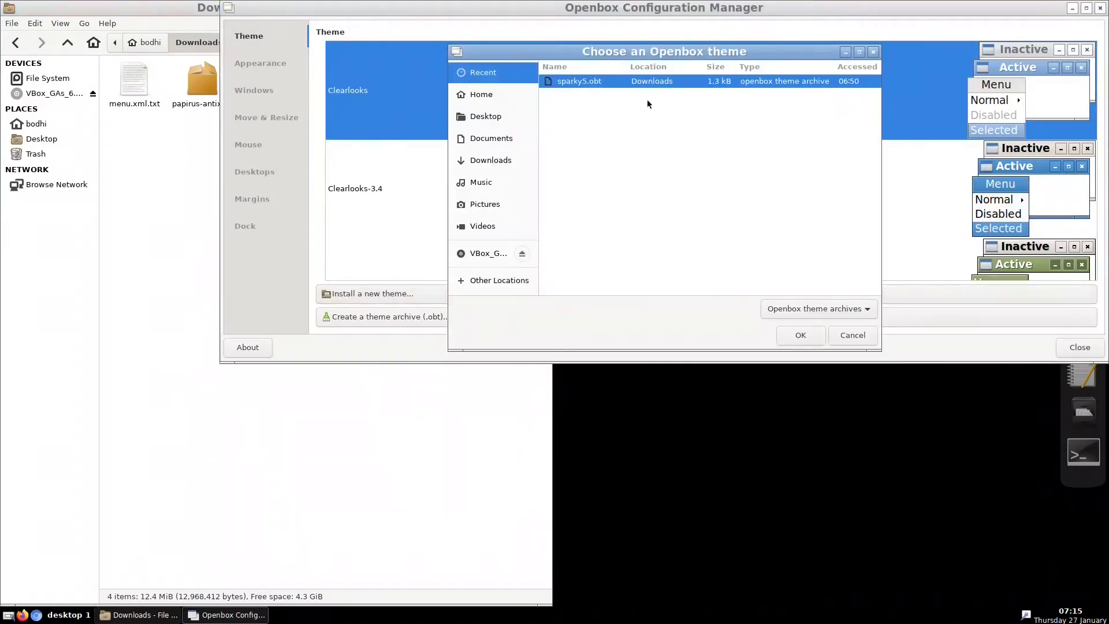
pyautogui.click(792, 334)
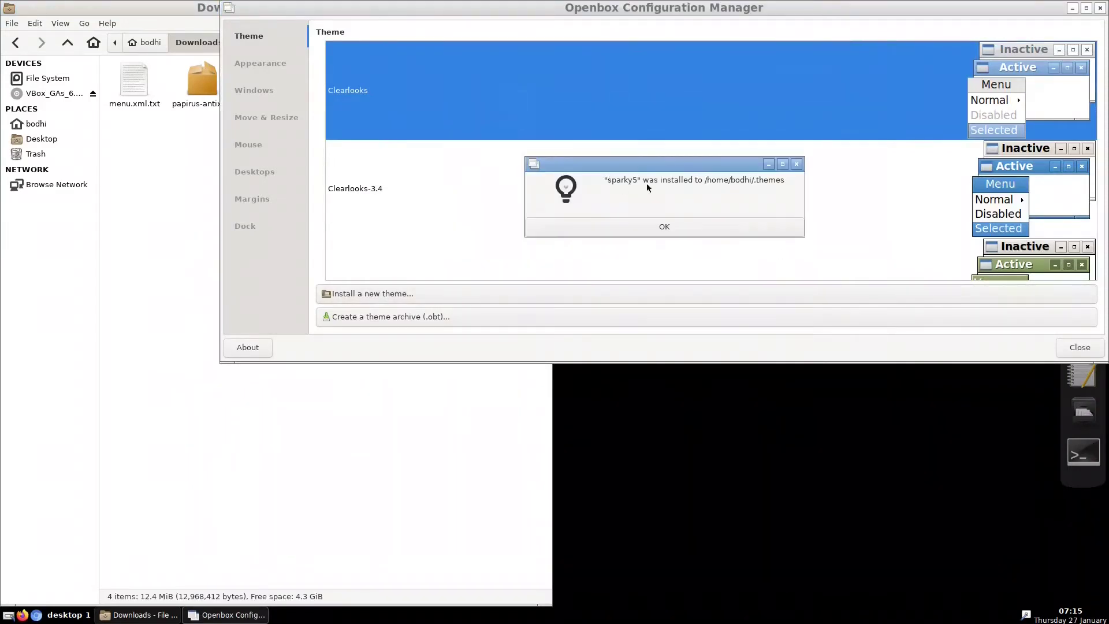
pyautogui.click(657, 229)
pyautogui.click(1079, 347)
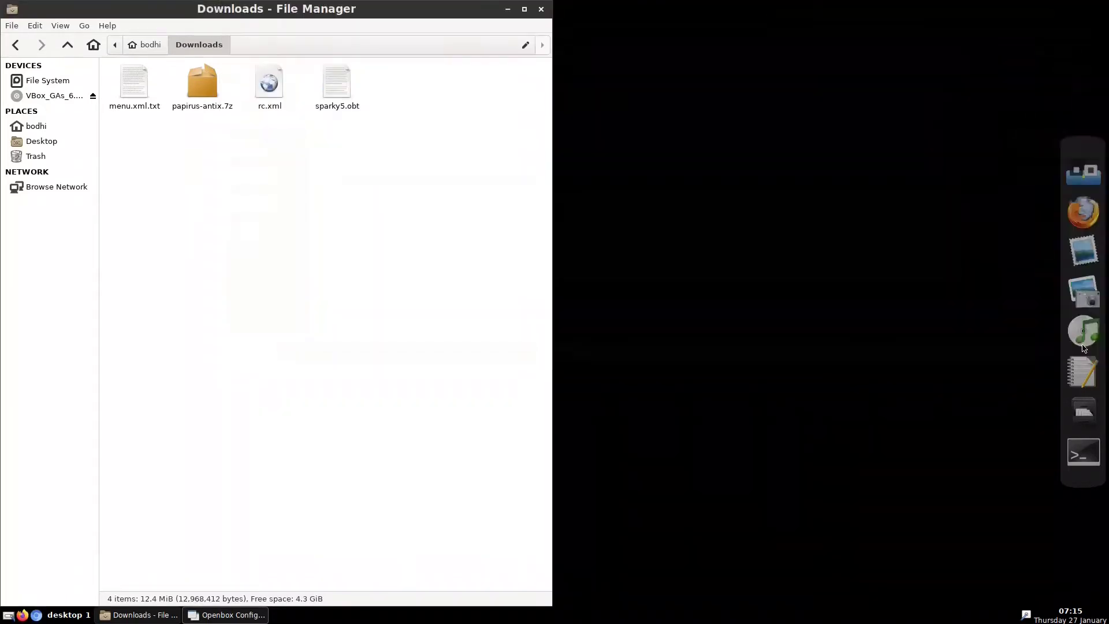
pyautogui.rightClick(655, 175)
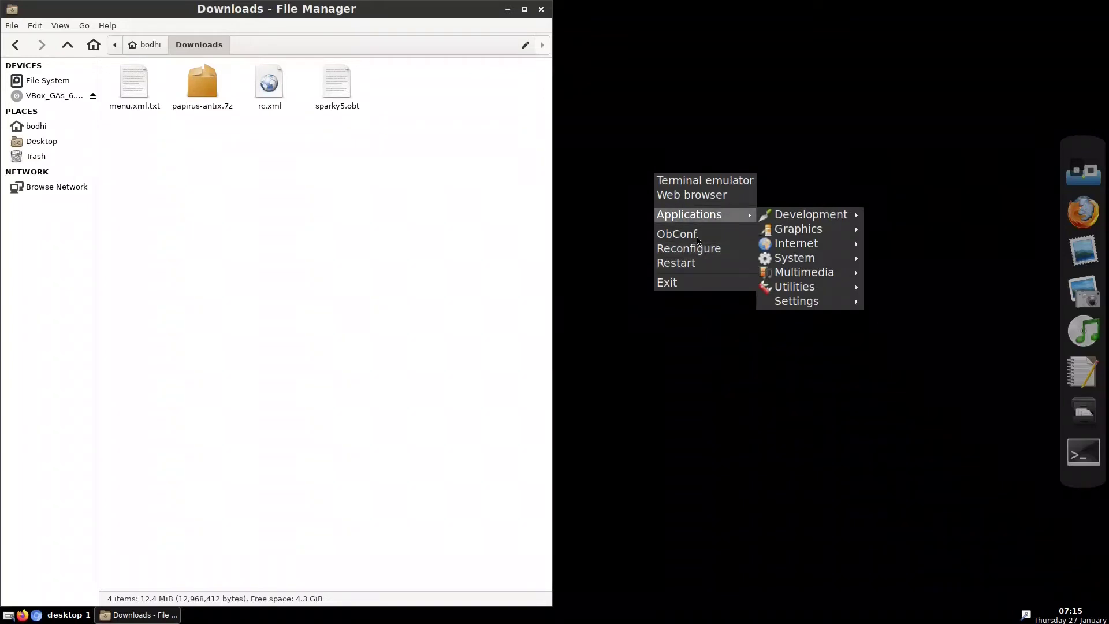
# Step: Look over sparky5.obt and papirus-antix.7z in Downloads, then open a new terminal from the desktop menu
pyautogui.click(382, 133)
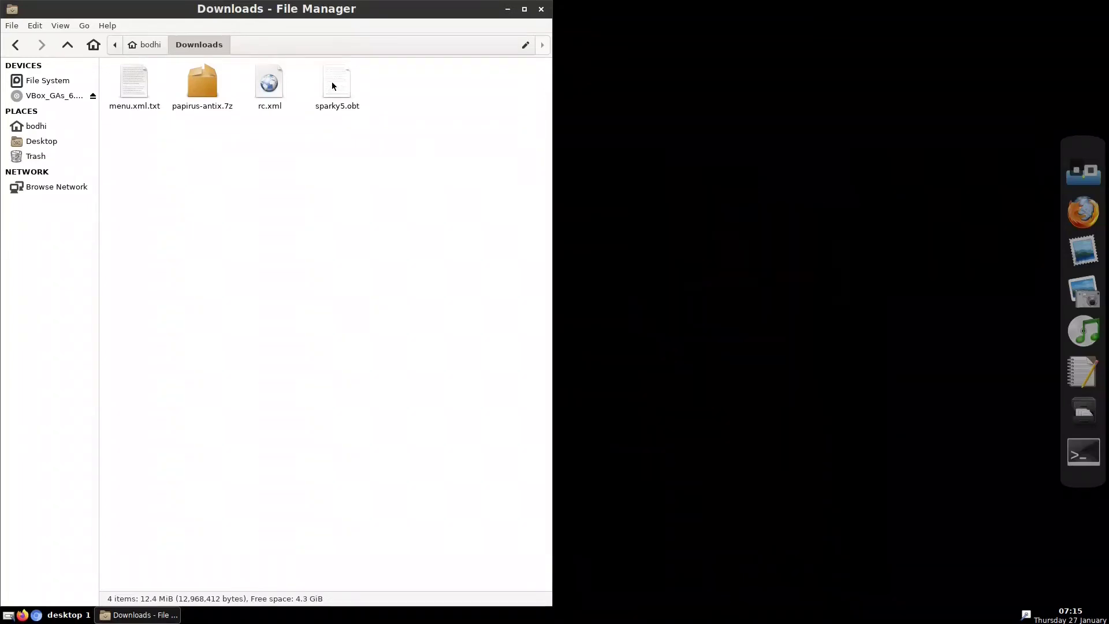
pyautogui.click(331, 82)
pyautogui.click(350, 146)
pyautogui.click(205, 96)
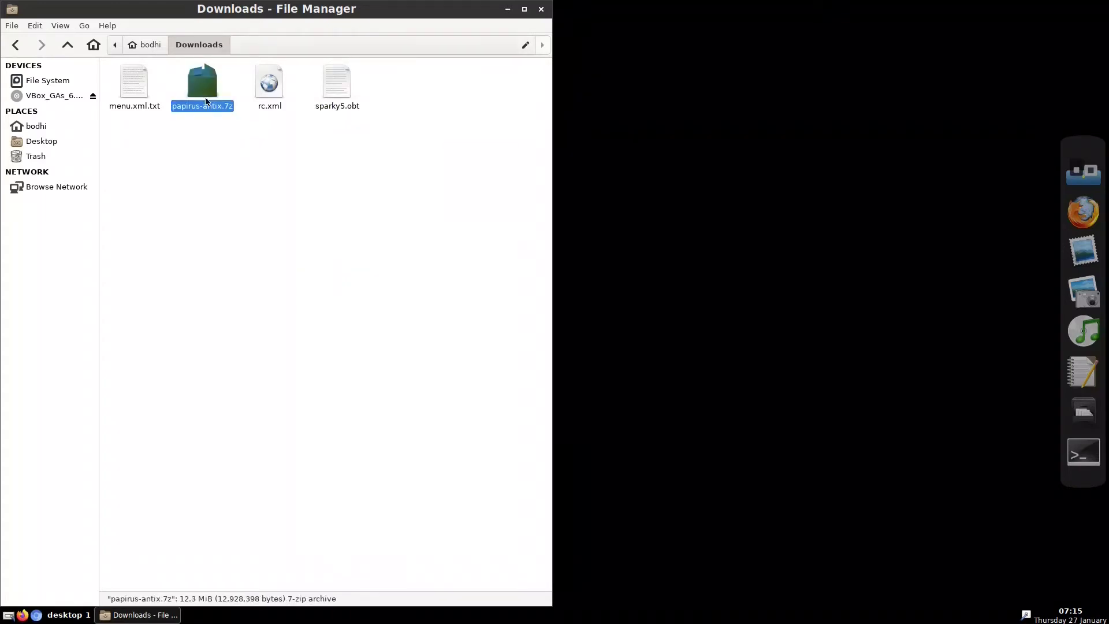
pyautogui.click(210, 149)
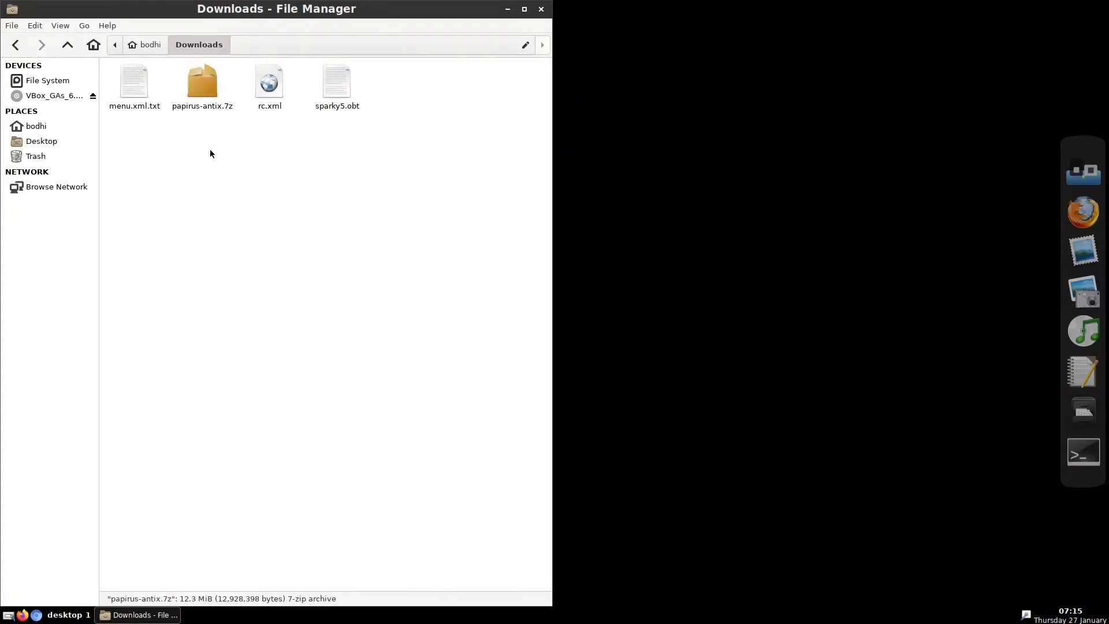
pyautogui.click(204, 103)
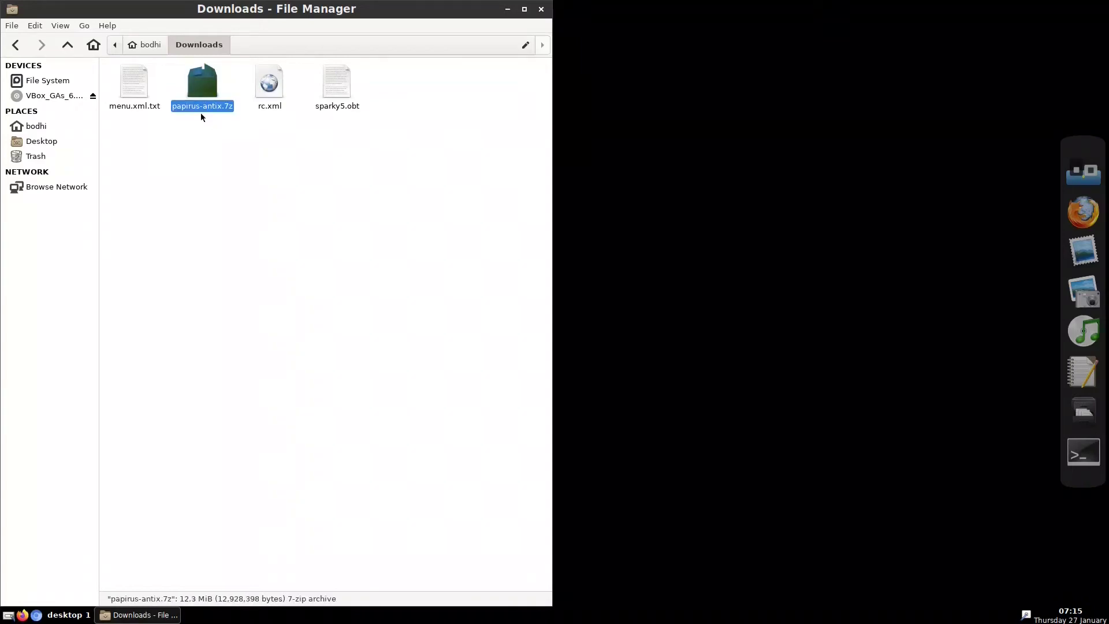
pyautogui.click(208, 155)
pyautogui.rightClick(609, 203)
pyautogui.click(639, 208)
# Step: In Downloads, extract papirus-antix.7z with p7zip -d
pyautogui.write('cd Dow')
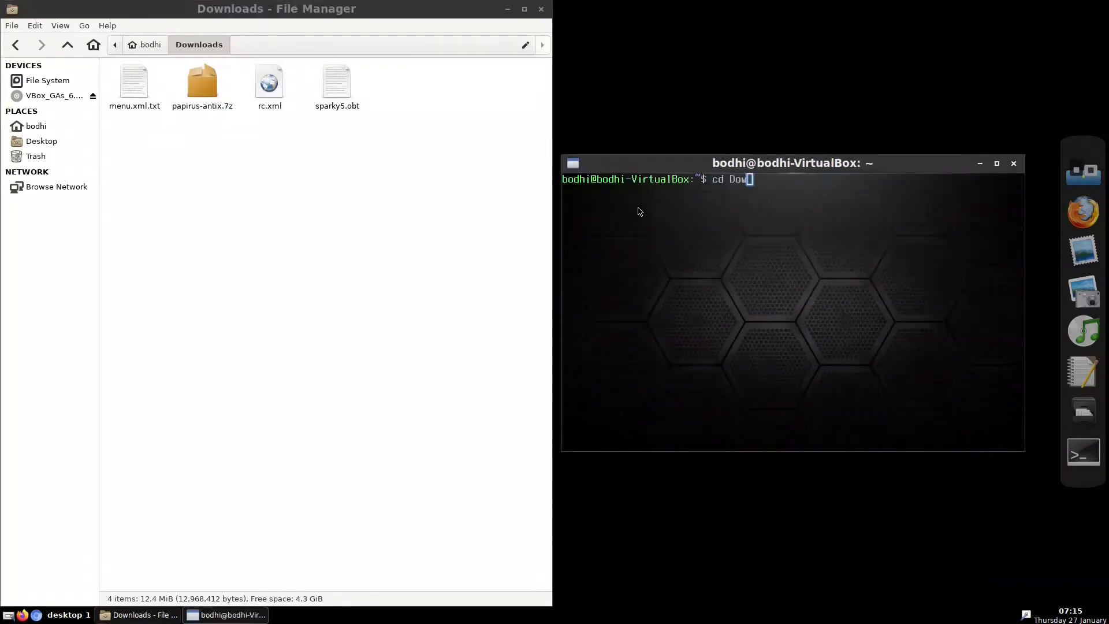
pyautogui.press('Tab')
pyautogui.press('Return')
pyautogui.write('p7zip p')
pyautogui.press('Tab')
pyautogui.press('Left')
pyautogui.press('Left')
pyautogui.press('Left')
pyautogui.press('Left')
pyautogui.press('Left')
pyautogui.press('Left')
pyautogui.press('Left')
pyautogui.press('Left')
pyautogui.press('Left')
pyautogui.press('Left')
pyautogui.press('Left')
pyautogui.press('Left')
pyautogui.press('Left')
pyautogui.press('Left')
pyautogui.press('Left')
pyautogui.press('Left')
pyautogui.press('Left')
pyautogui.write('-d')
pyautogui.press('Return')
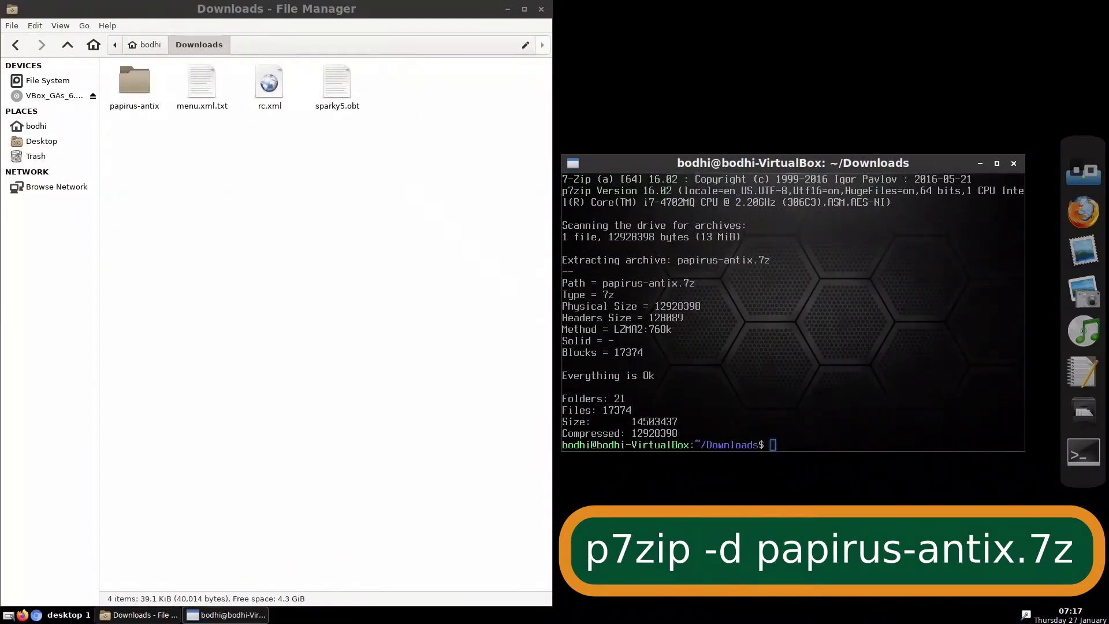
# Step: Copy papirus-antix into /usr/share/icons with sudo cp -r, then close the terminal
pyautogui.write('cp ')
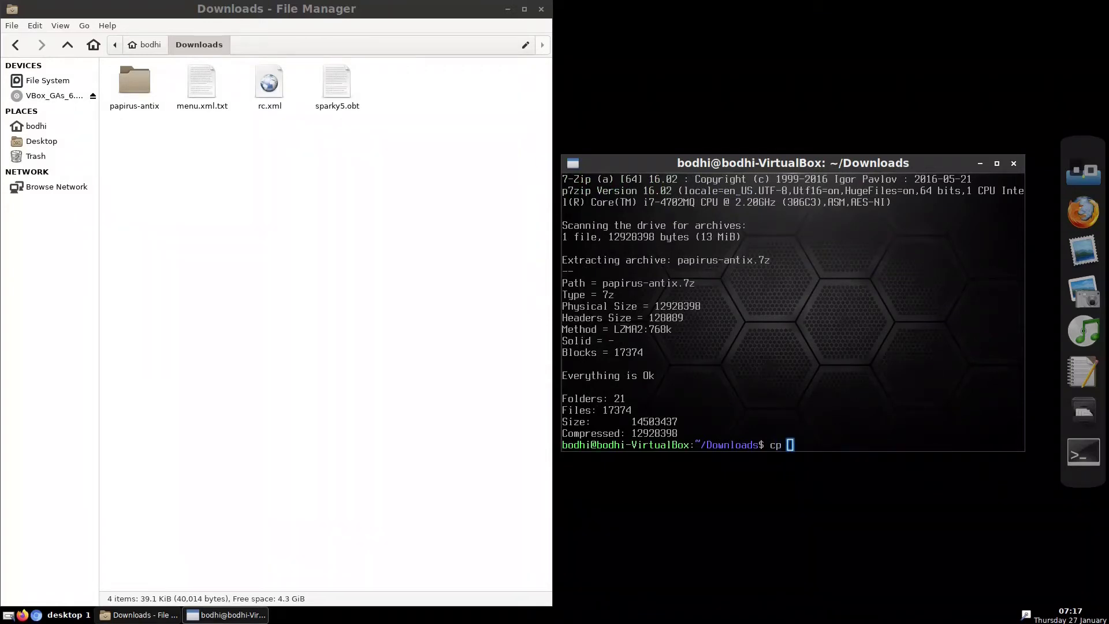
pyautogui.write('-r')
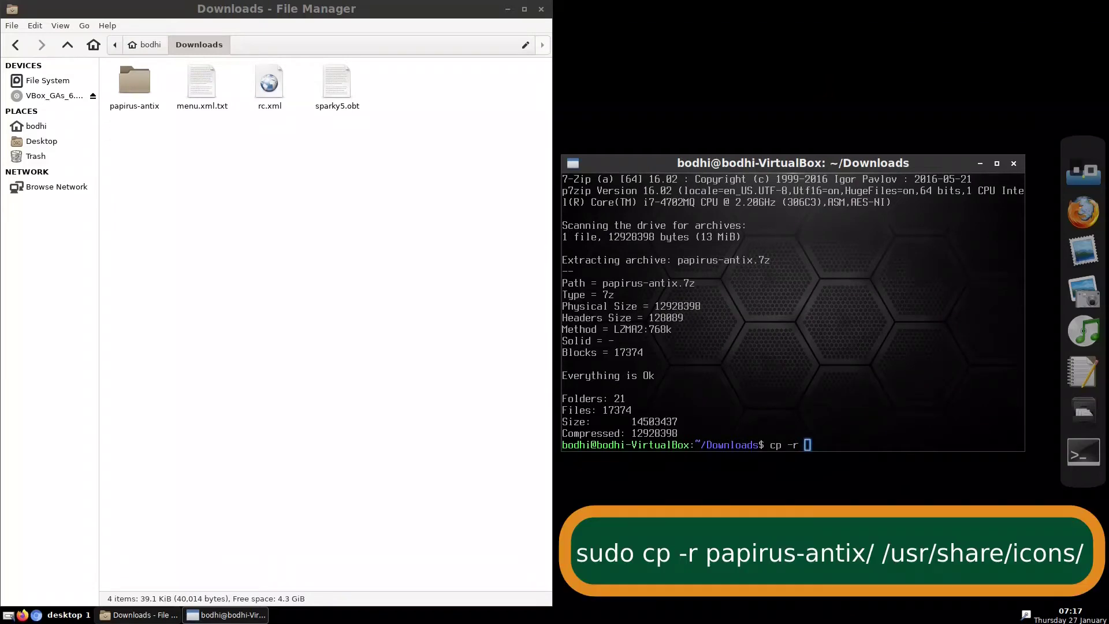
pyautogui.press('Left')
pyautogui.press('Left')
pyautogui.press('Left')
pyautogui.press('Left')
pyautogui.press('Left')
pyautogui.press('Left')
pyautogui.write('sudo')
pyautogui.press('Right')
pyautogui.press('Right')
pyautogui.press('Right')
pyautogui.press('Right')
pyautogui.hotkey('ctrl', 'shift', 'v')
pyautogui.press('Return')
pyautogui.press('Return')
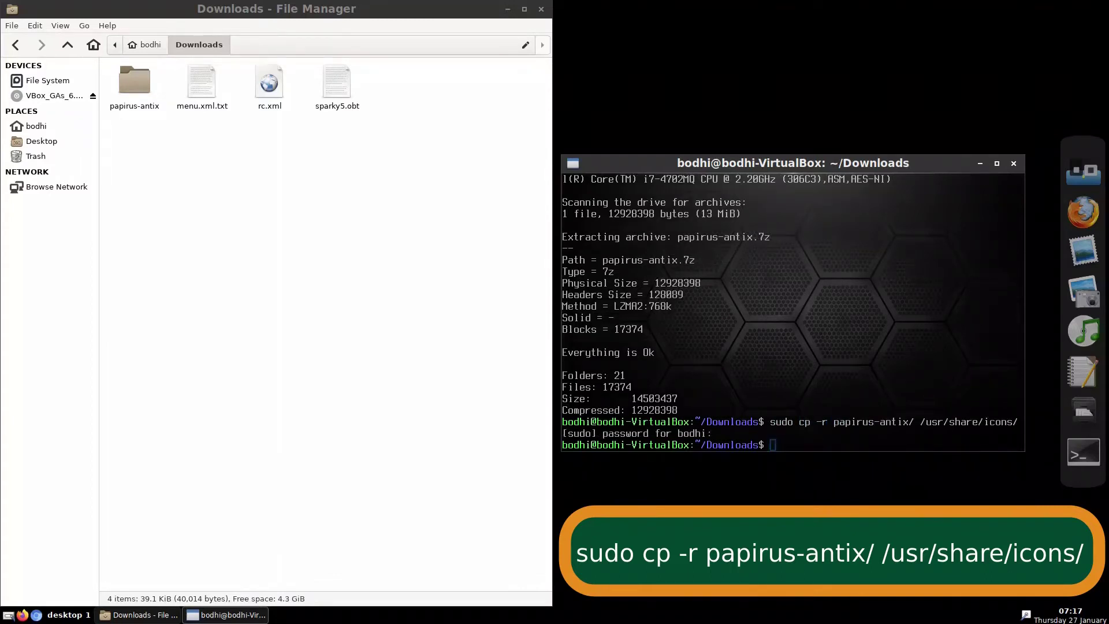
pyautogui.hotkey('ctrl', 'd')
# Step: Open ~/.config/openbox in a new window and move the downloaded rc.xml there, replacing the old one
pyautogui.click(12, 25)
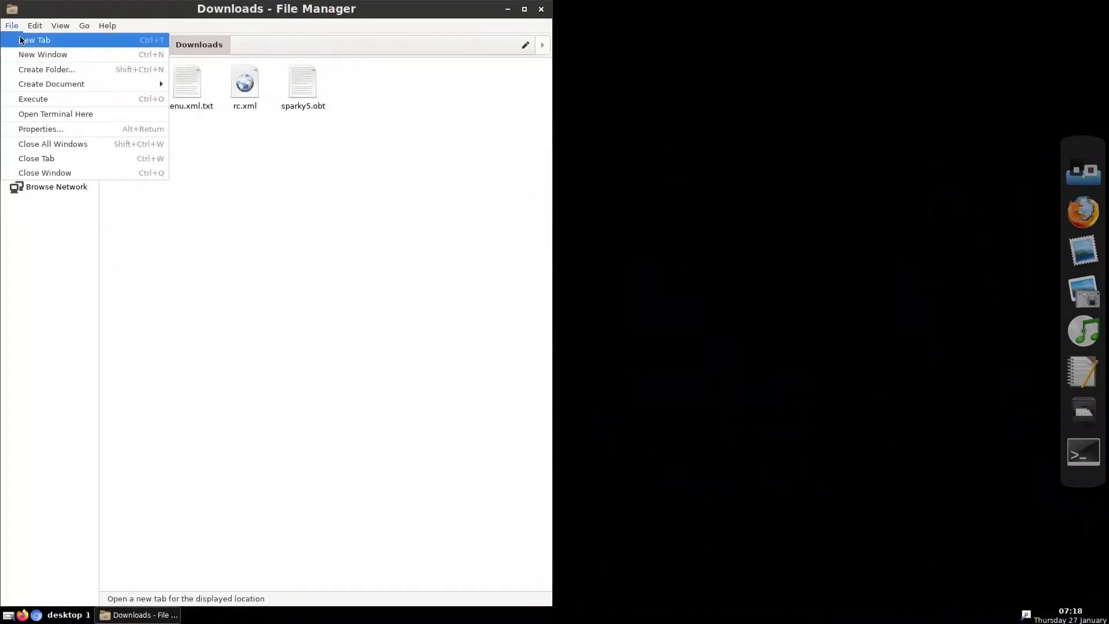
pyautogui.click(34, 54)
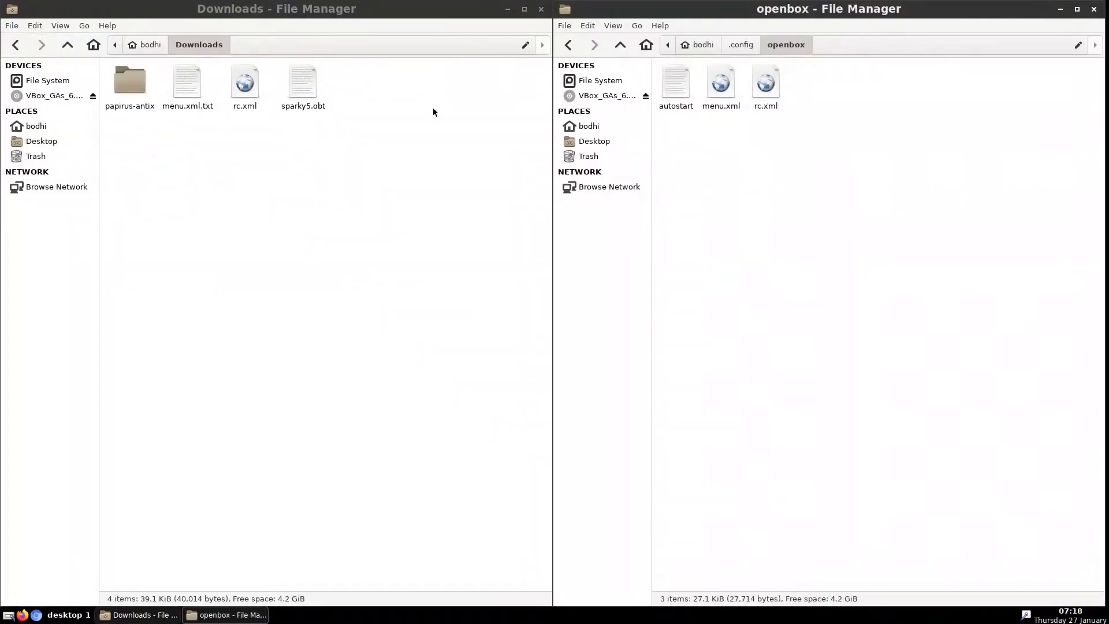
pyautogui.click(243, 106)
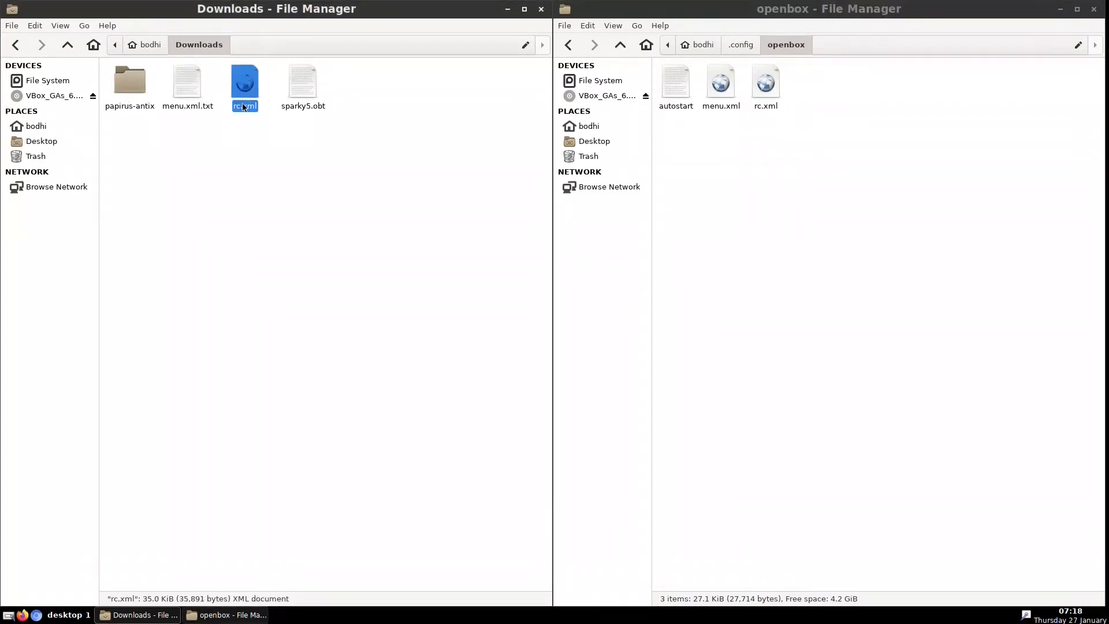
pyautogui.moveTo(246, 94); pyautogui.dragTo(748, 257)
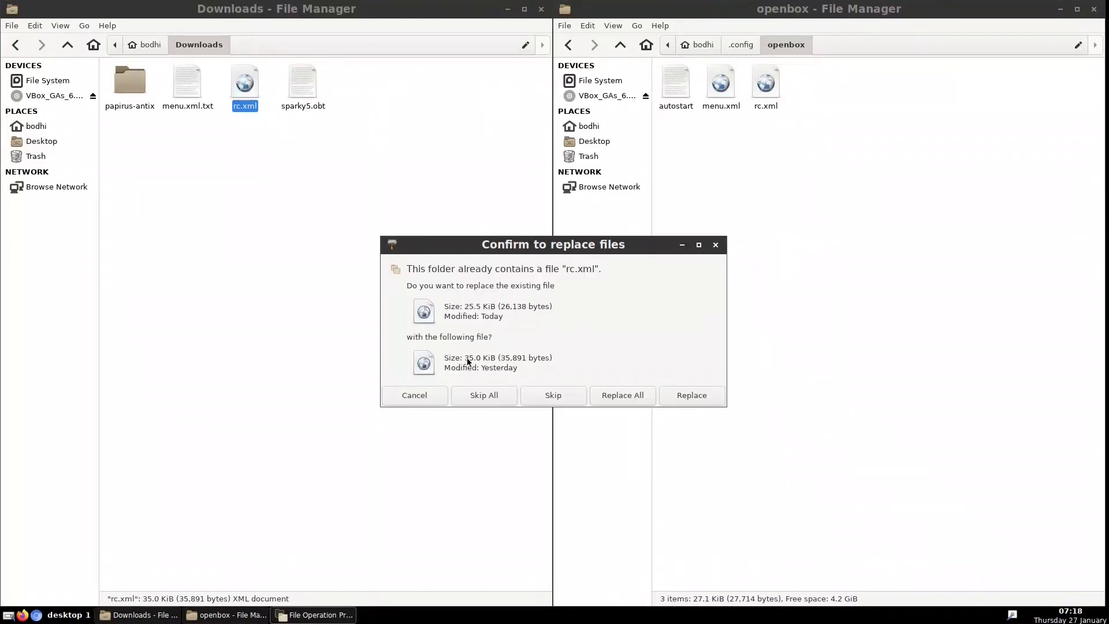
pyautogui.click(697, 396)
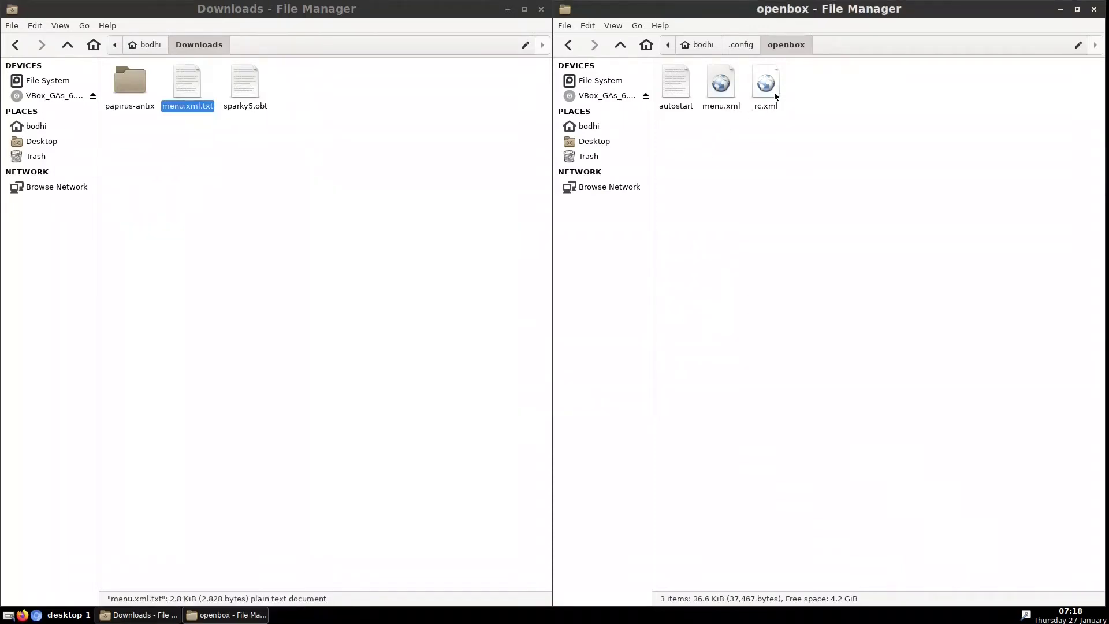
pyautogui.click(355, 201)
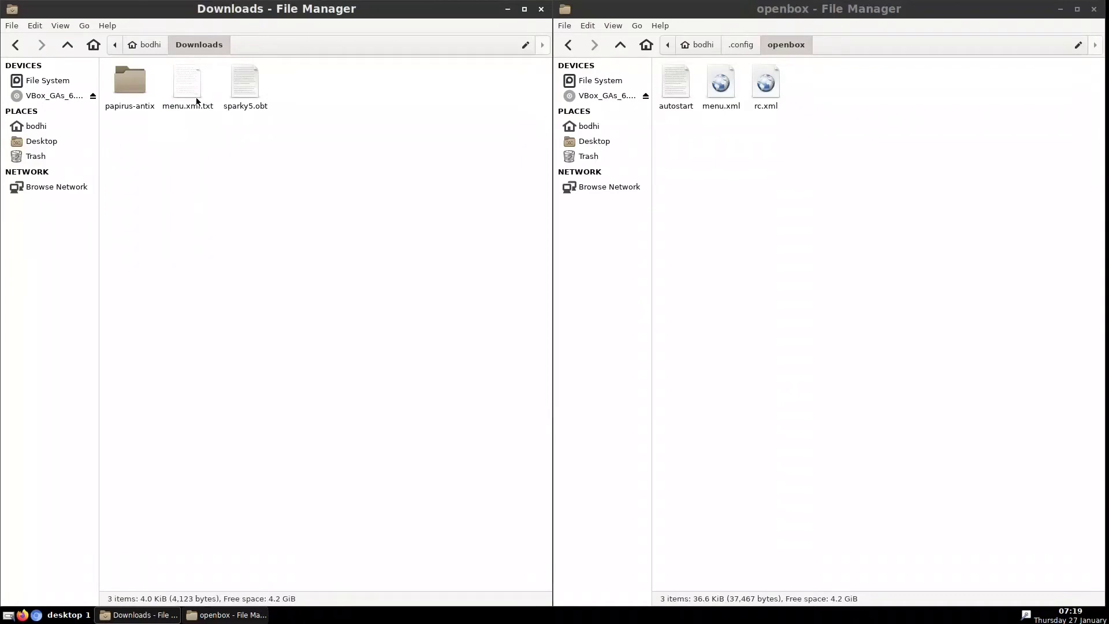
# Step: Open menu.xml from the openbox folder and menu.xml.txt from Downloads in Leafpad
pyautogui.click(730, 101)
pyautogui.rightClick(731, 101)
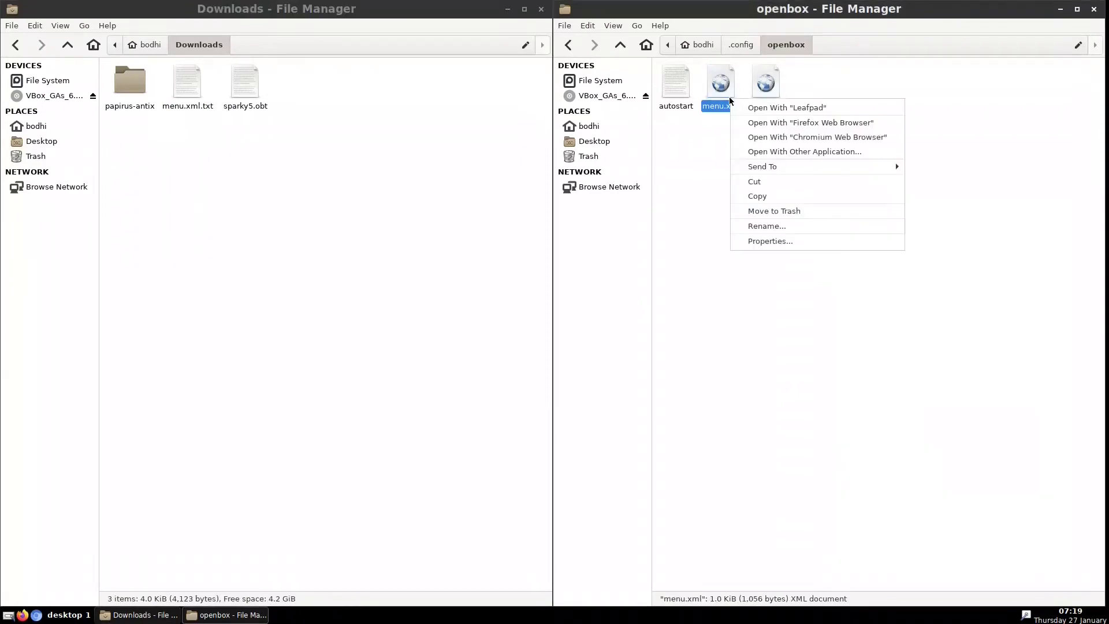
pyautogui.click(767, 108)
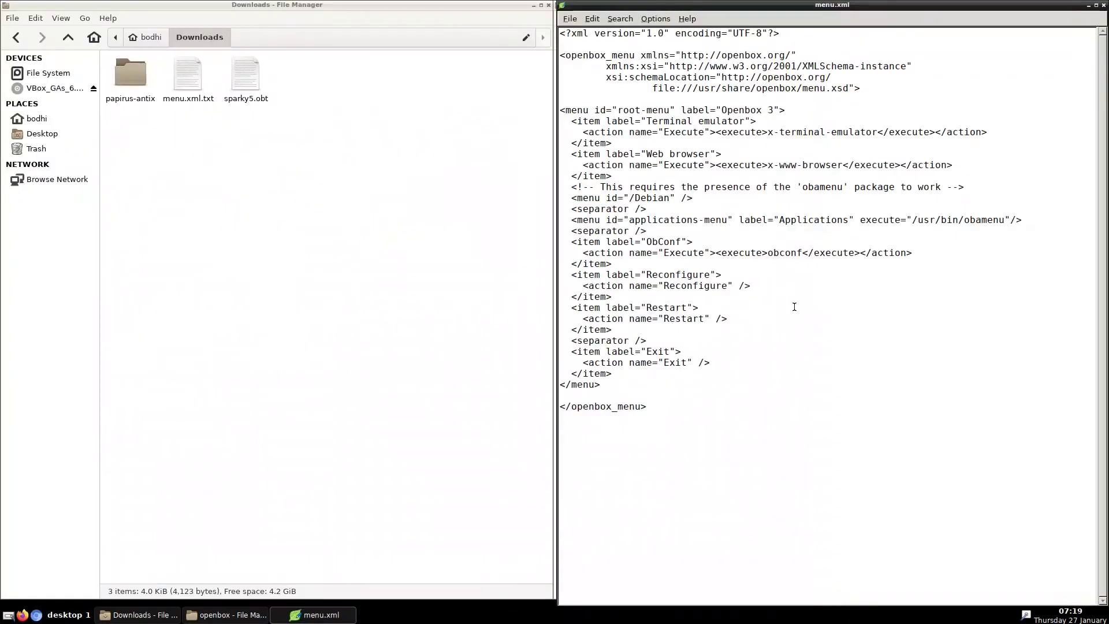
pyautogui.click(794, 307)
pyautogui.click(195, 97)
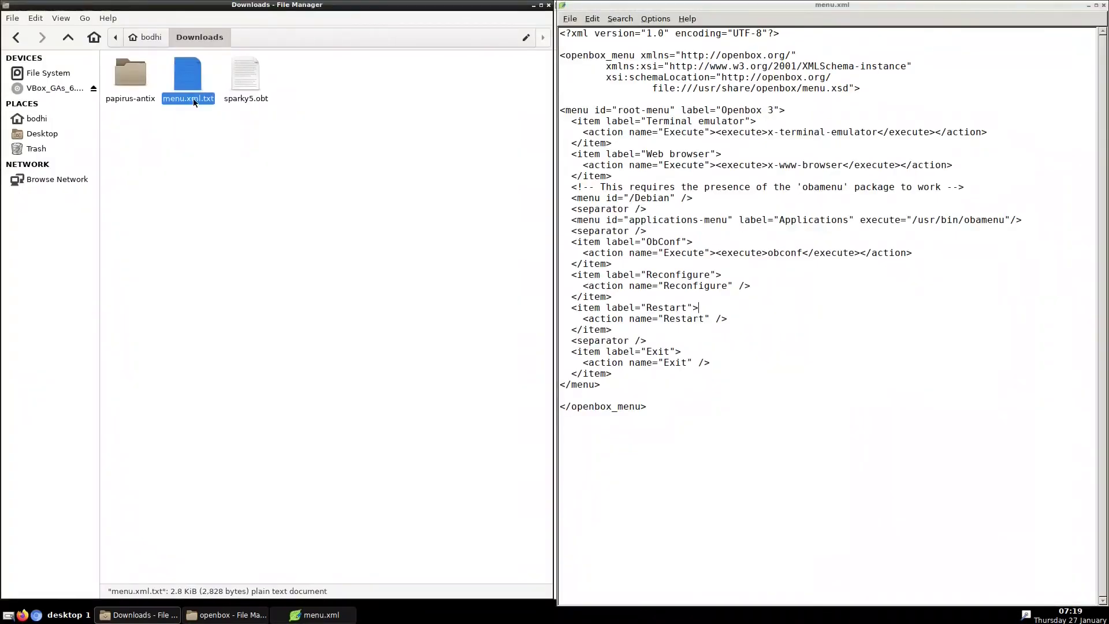
pyautogui.doubleClick(192, 99)
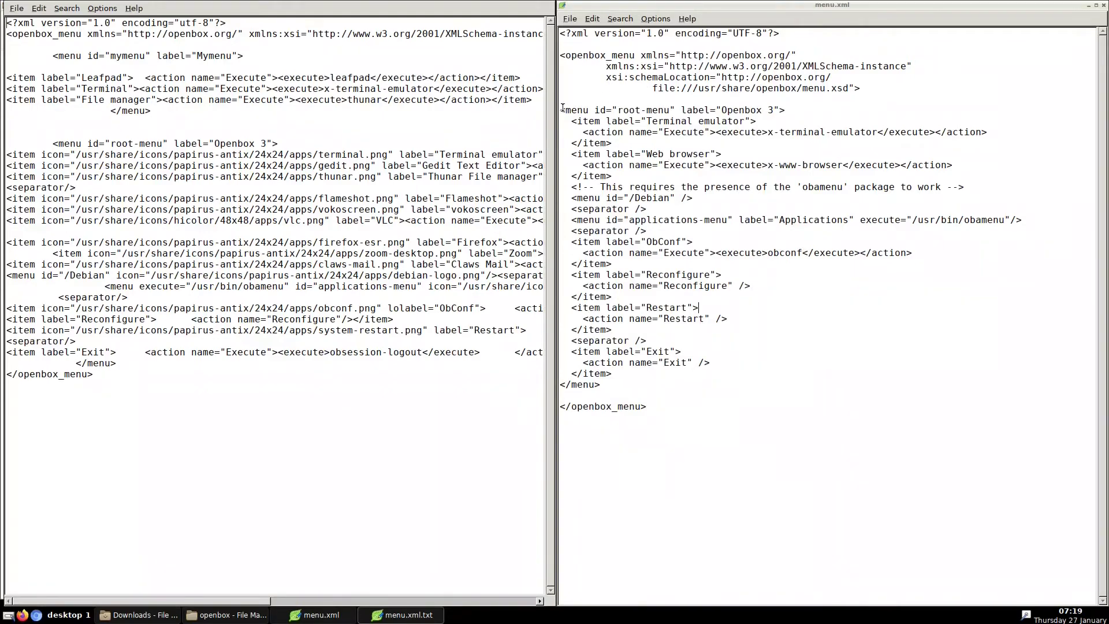
# Step: Replace menu.xml's default root-menu block with the custom icon root menu from menu.xml.txt
pyautogui.moveTo(562, 108); pyautogui.dragTo(614, 385)
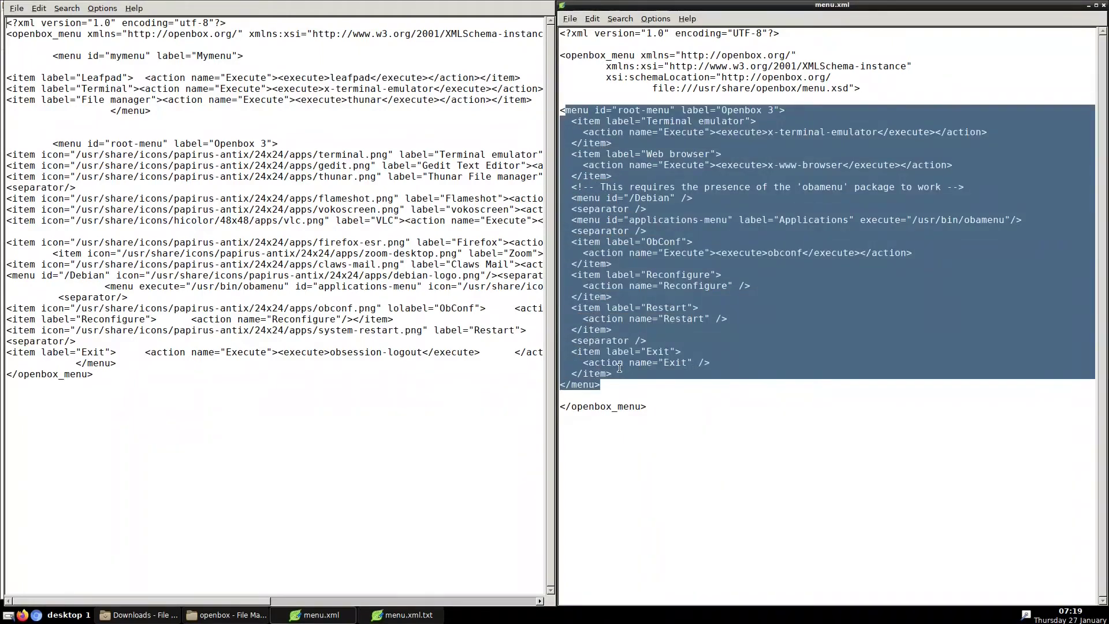
pyautogui.press('Delete')
pyautogui.press('BackSpace')
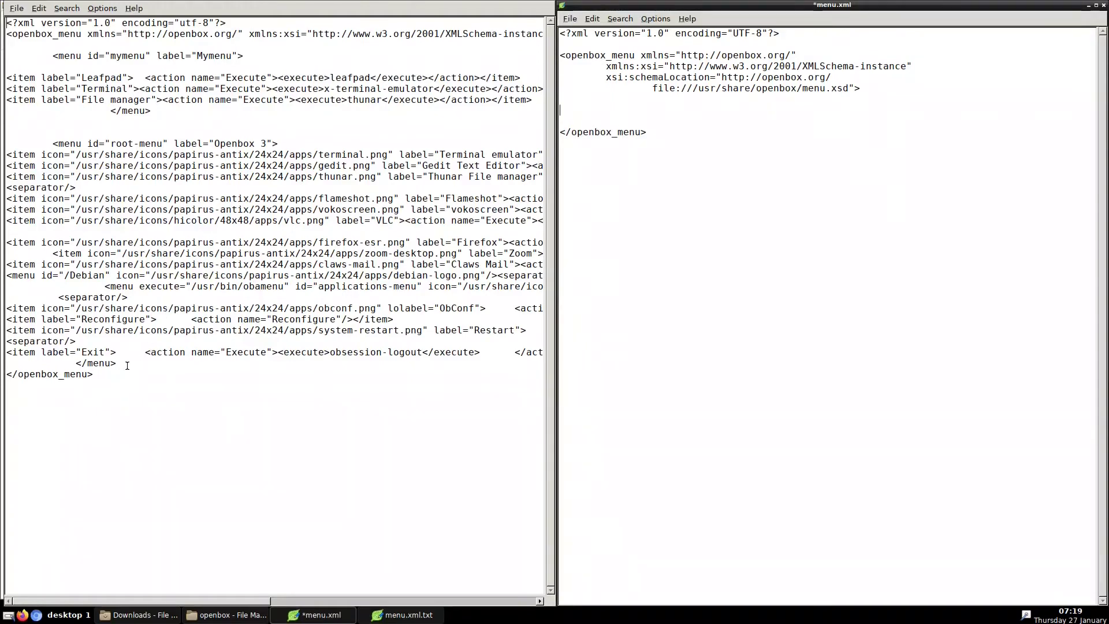
pyautogui.moveTo(126, 365); pyautogui.dragTo(26, 141)
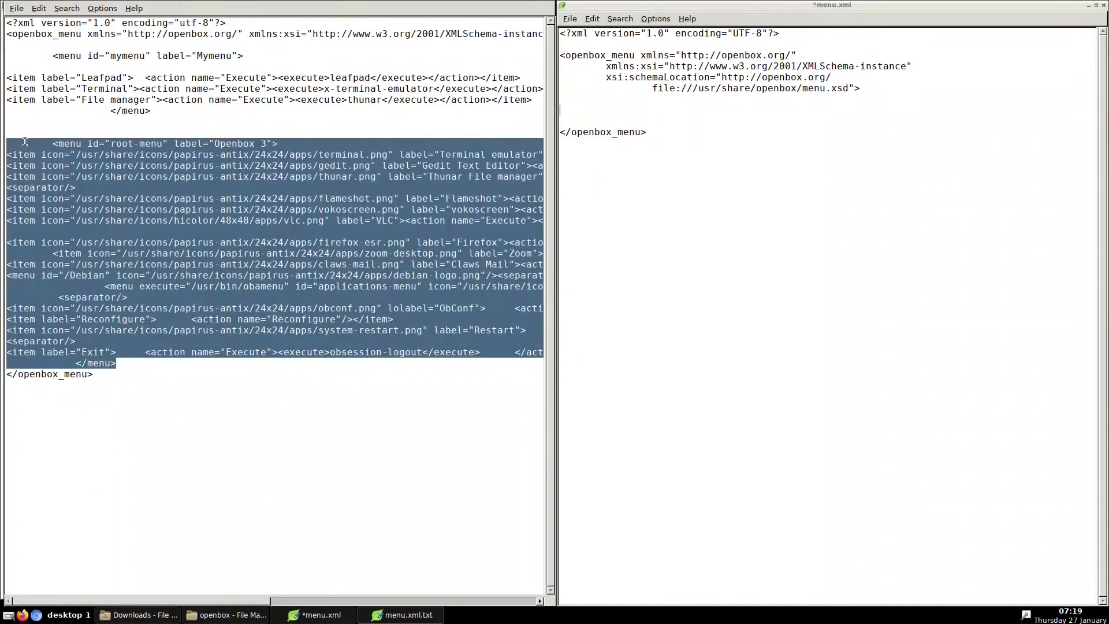
pyautogui.rightClick(61, 144)
pyautogui.click(84, 159)
pyautogui.rightClick(583, 109)
pyautogui.click(610, 134)
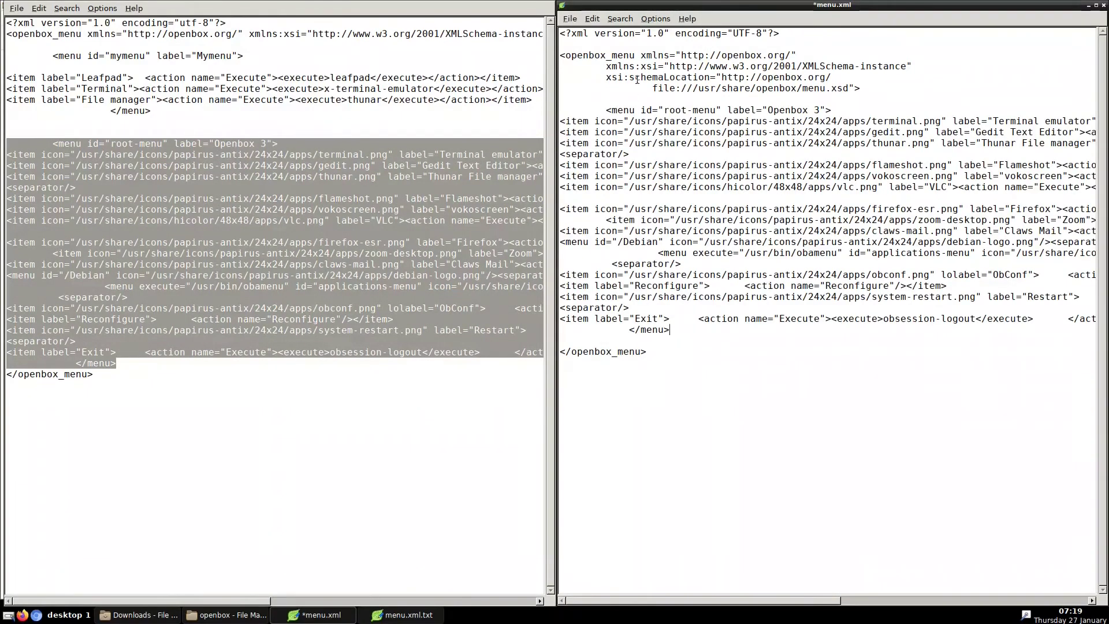
pyautogui.press('Return')
pyautogui.press('Return')
pyautogui.press('Return')
pyautogui.press('Return')
pyautogui.press('Return')
pyautogui.press('Return')
pyautogui.press('Return')
pyautogui.press('Return')
pyautogui.press('Return')
pyautogui.press('Return')
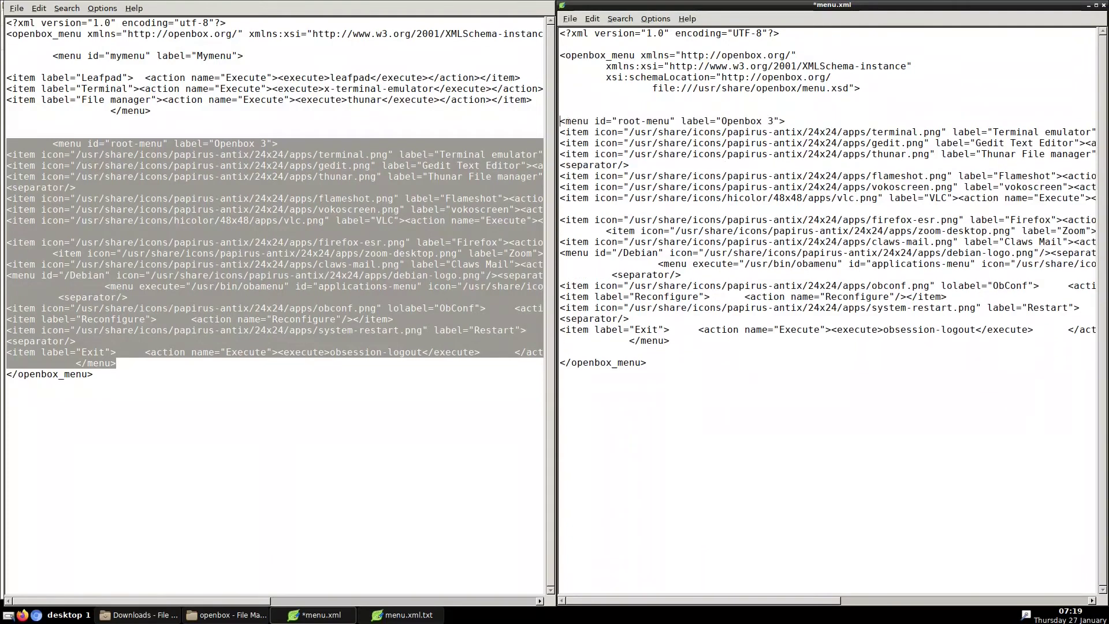
pyautogui.press('Return')
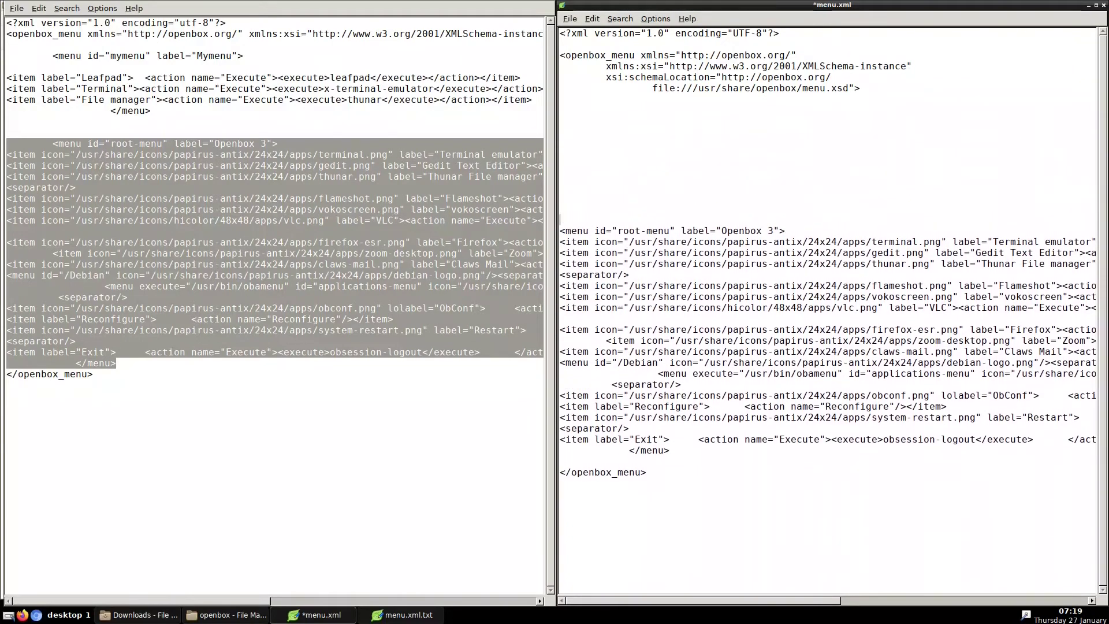
pyautogui.press('Up')
pyautogui.press('Up')
pyautogui.press('Up')
pyautogui.press('Up')
pyautogui.press('Up')
pyautogui.press('Up')
pyautogui.press('Up')
pyautogui.press('Up')
# Step: Paste the Mymenu block above the root menu and save menu.xml
pyautogui.click(192, 111)
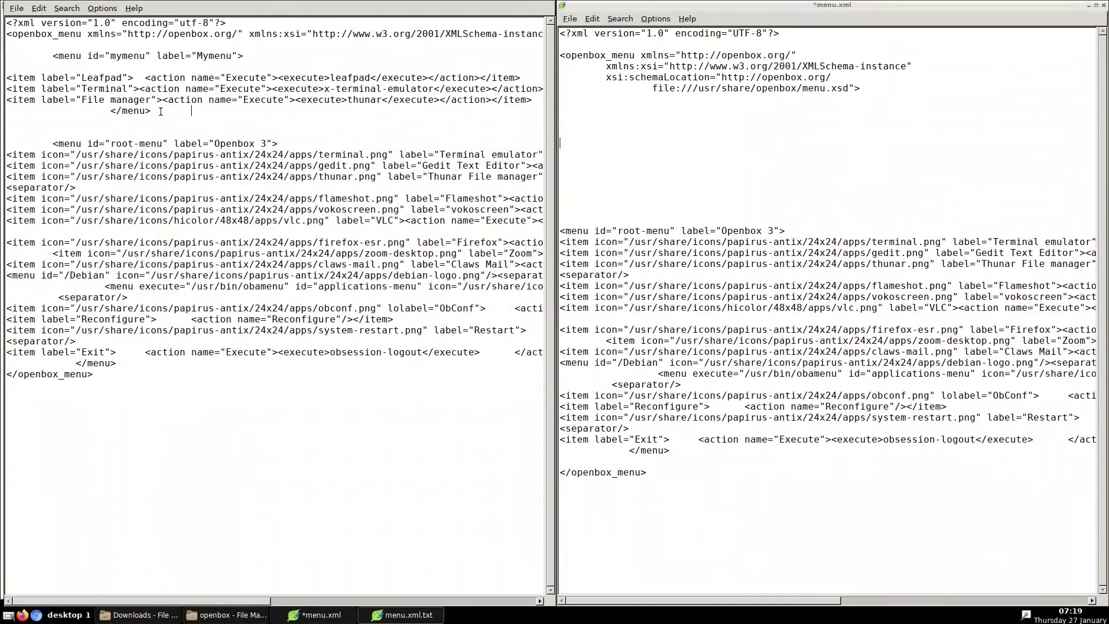
pyautogui.moveTo(160, 112); pyautogui.dragTo(53, 56)
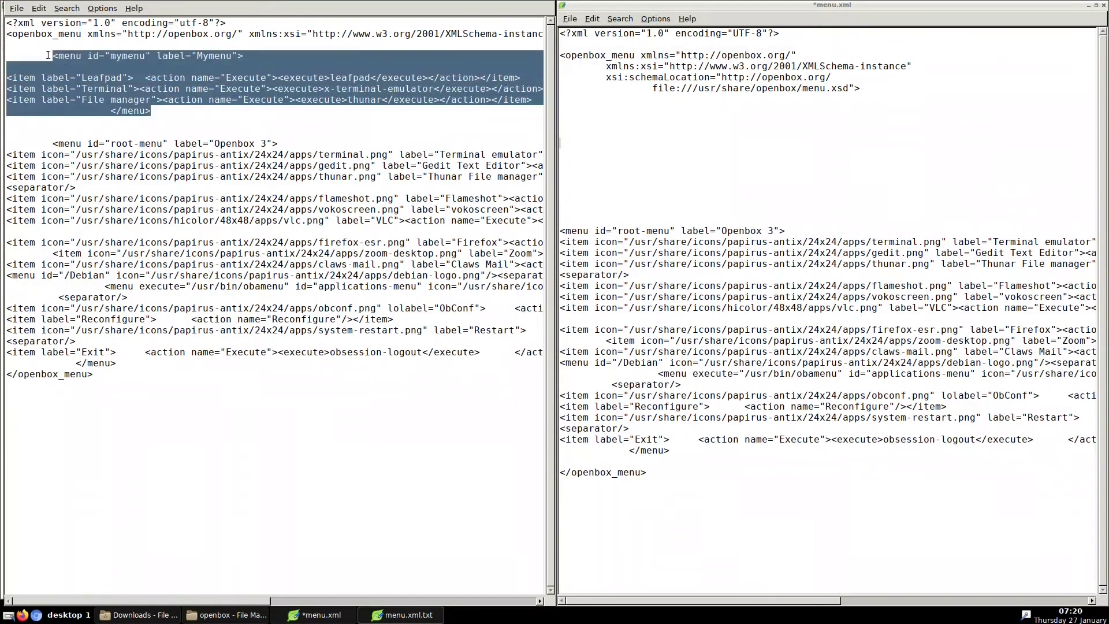
pyautogui.rightClick(81, 58)
pyautogui.click(109, 79)
pyautogui.click(570, 130)
pyautogui.rightClick(569, 127)
pyautogui.click(598, 158)
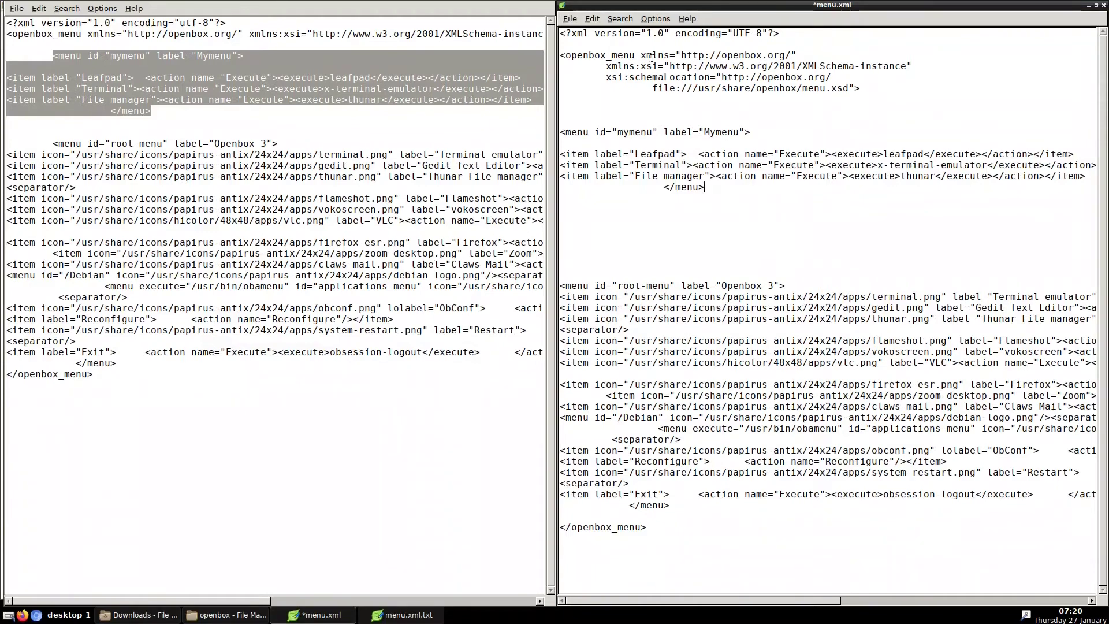
pyautogui.click(570, 18)
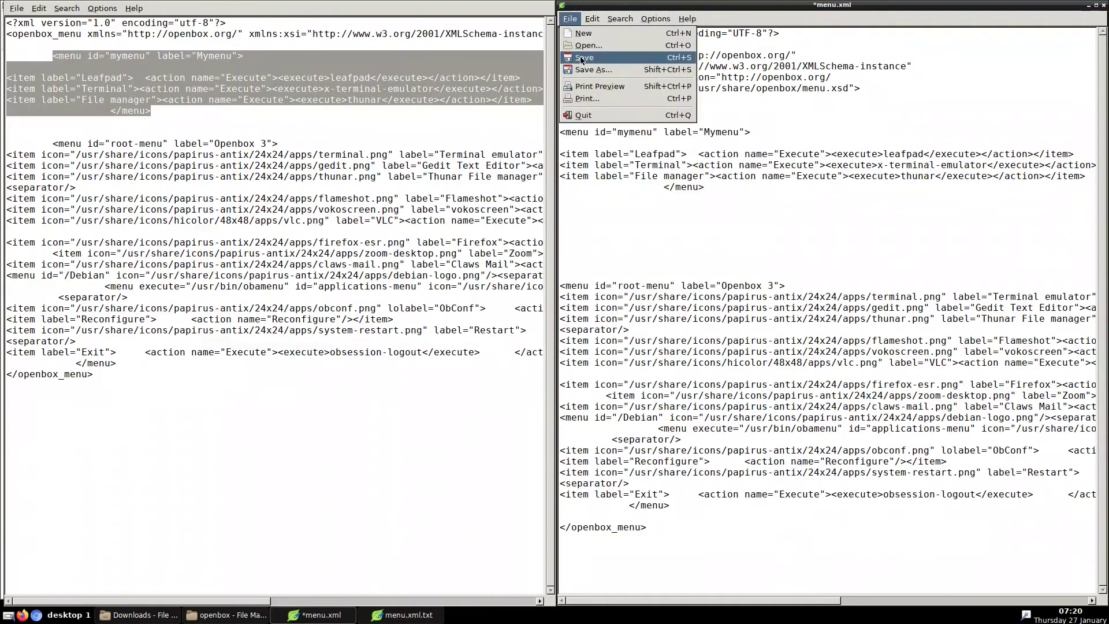
pyautogui.click(582, 57)
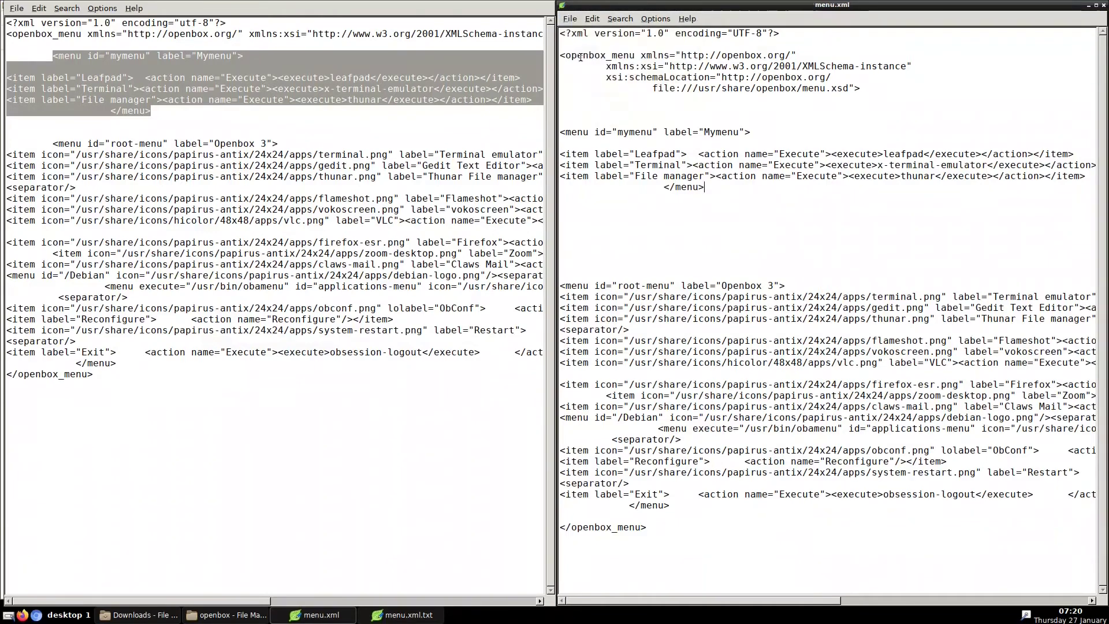
# Step: Reconfigure Openbox from the desktop root menu to load the new icon menu
pyautogui.rightClick(501, 611)
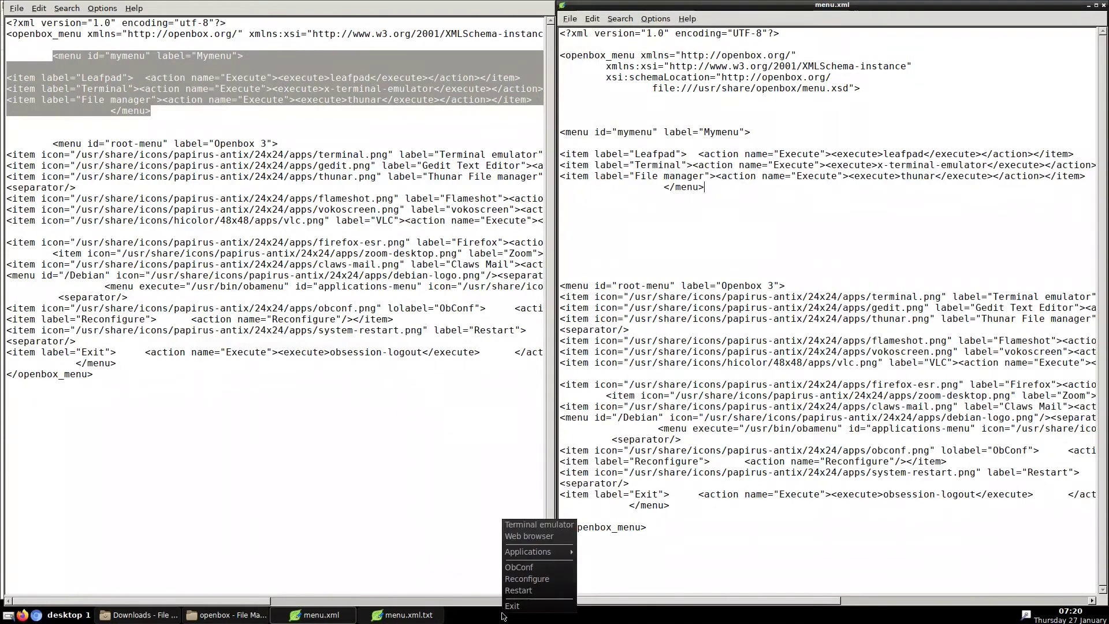
pyautogui.click(517, 580)
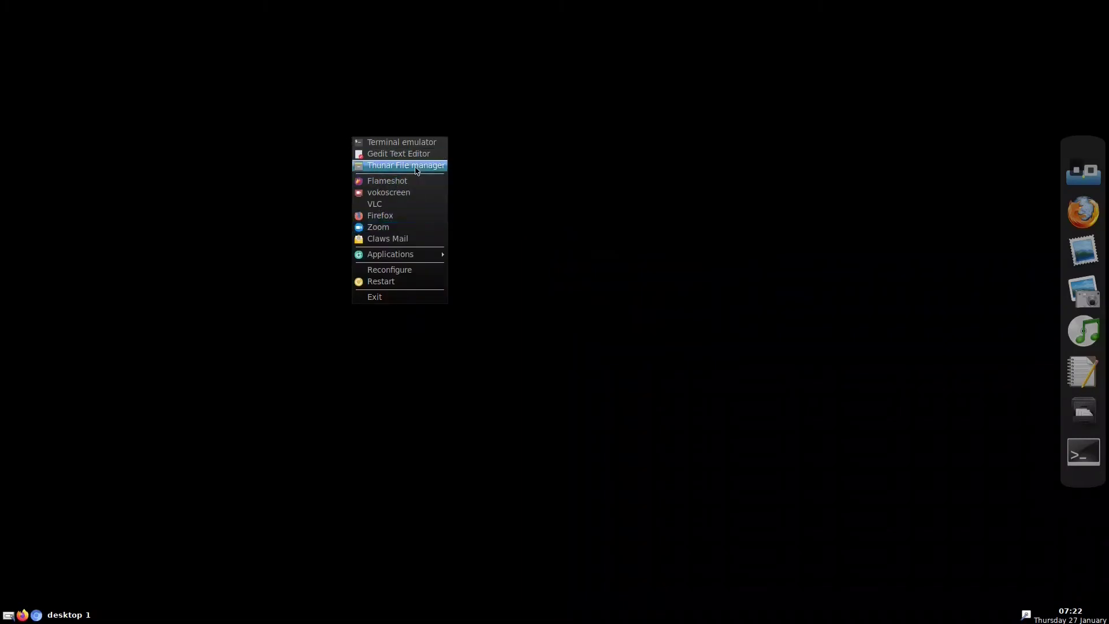
# Step: Open rc.xml from the openbox folder in Leafpad and scroll to the keyboard bindings
pyautogui.click(416, 170)
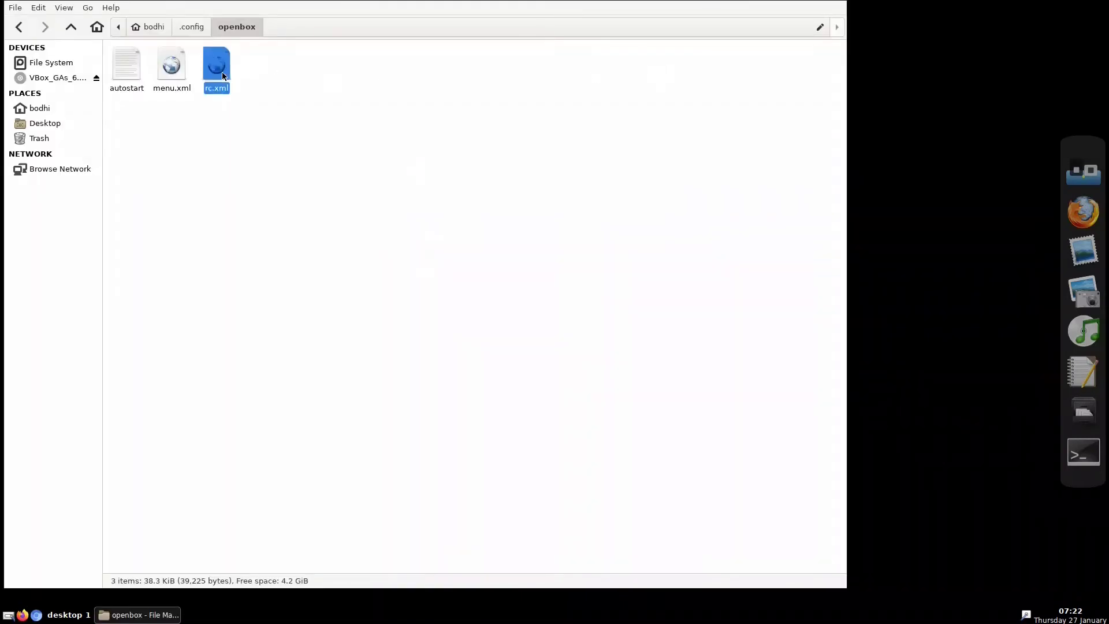
pyautogui.doubleClick(223, 75)
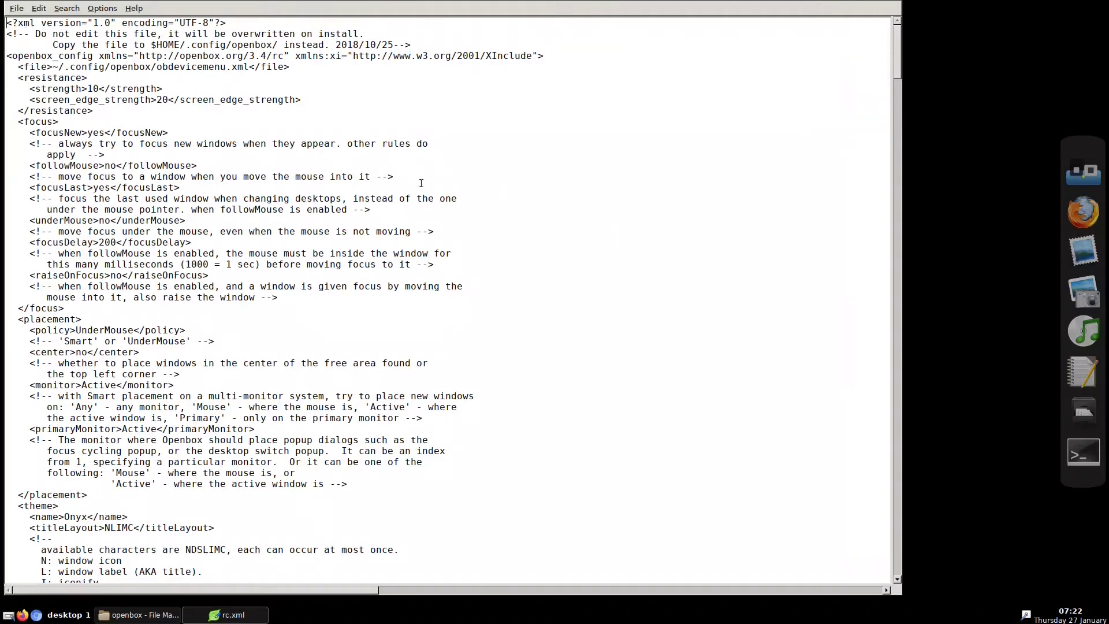
pyautogui.scroll(-4, 421, 183)
pyautogui.scroll(4, 404, 188)
pyautogui.scroll(-19, 388, 185)
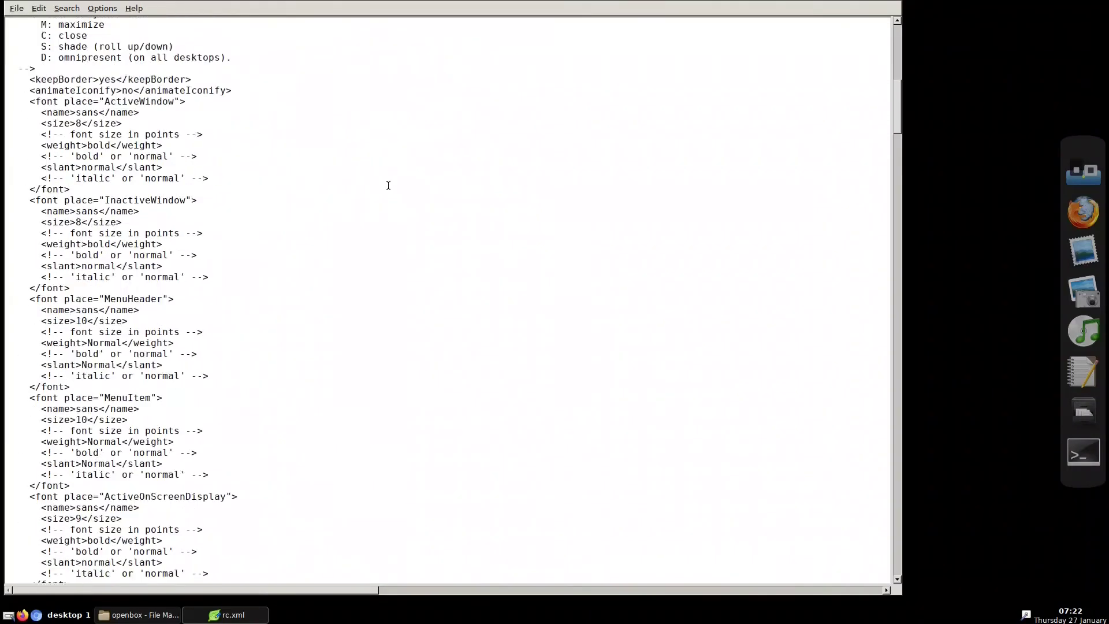
pyautogui.scroll(-20, 388, 184)
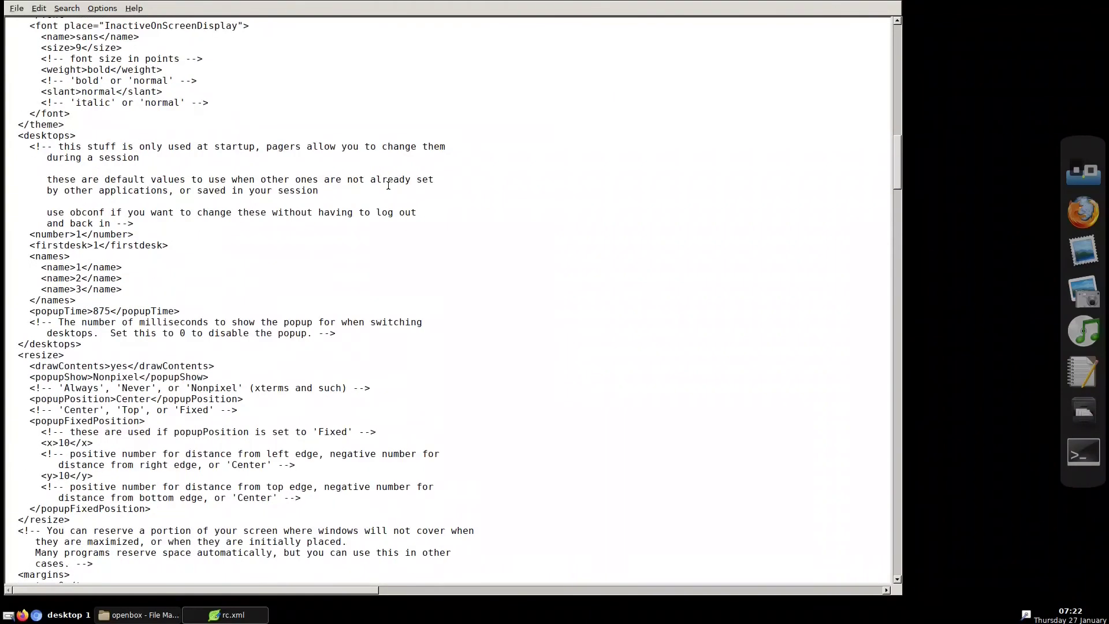
pyautogui.scroll(-17, 388, 185)
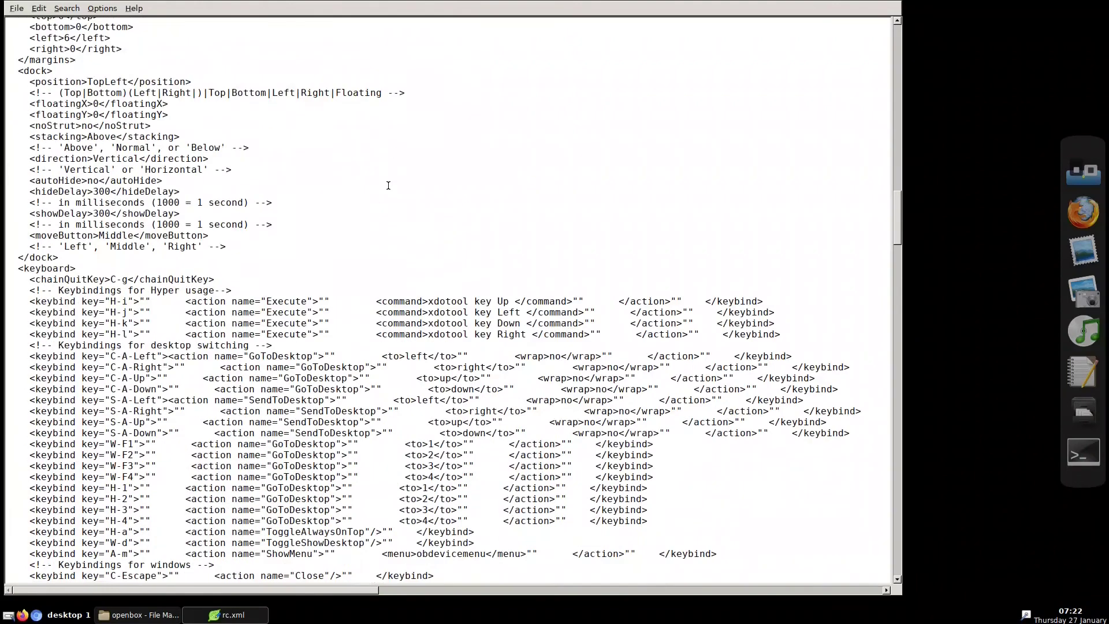
pyautogui.scroll(5, 132, 318)
pyautogui.scroll(-2, 132, 318)
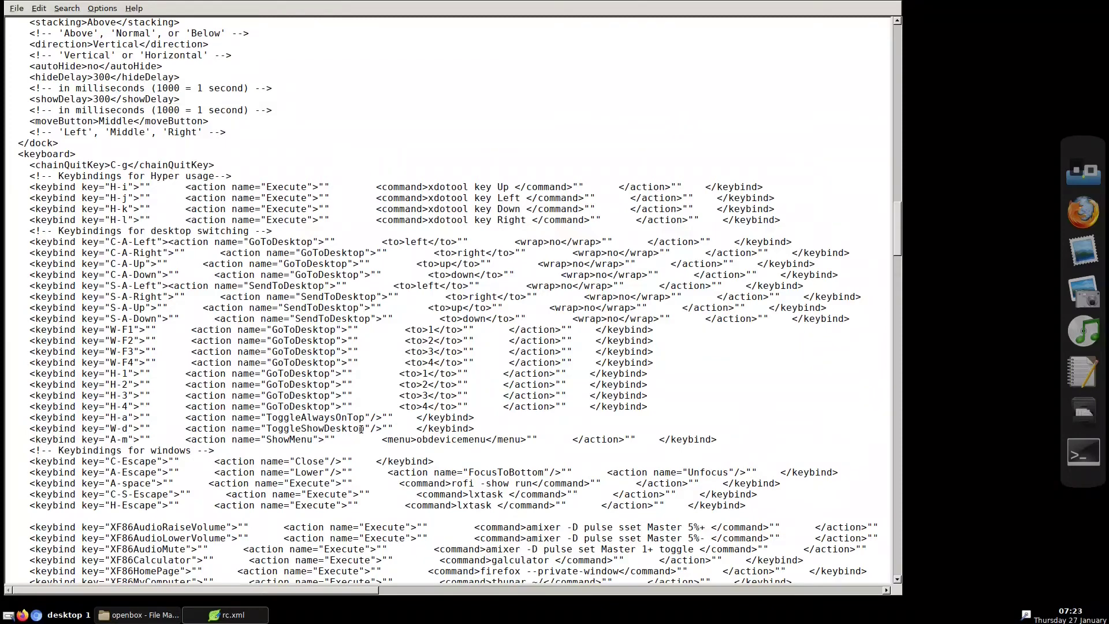
pyautogui.press('super+d')
pyautogui.press('super+d')
pyautogui.press('super+d')
pyautogui.press('super+d')
pyautogui.scroll(-1, 155, 403)
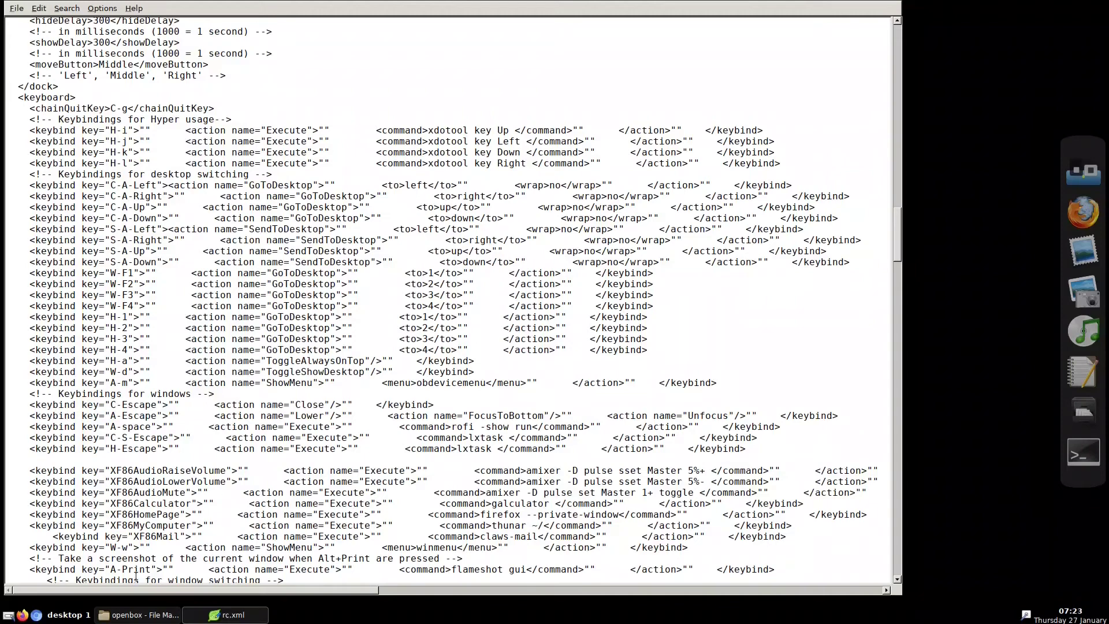
# Step: Close the file manager and place the caret before A-space on the rofi binding
pyautogui.click(139, 614)
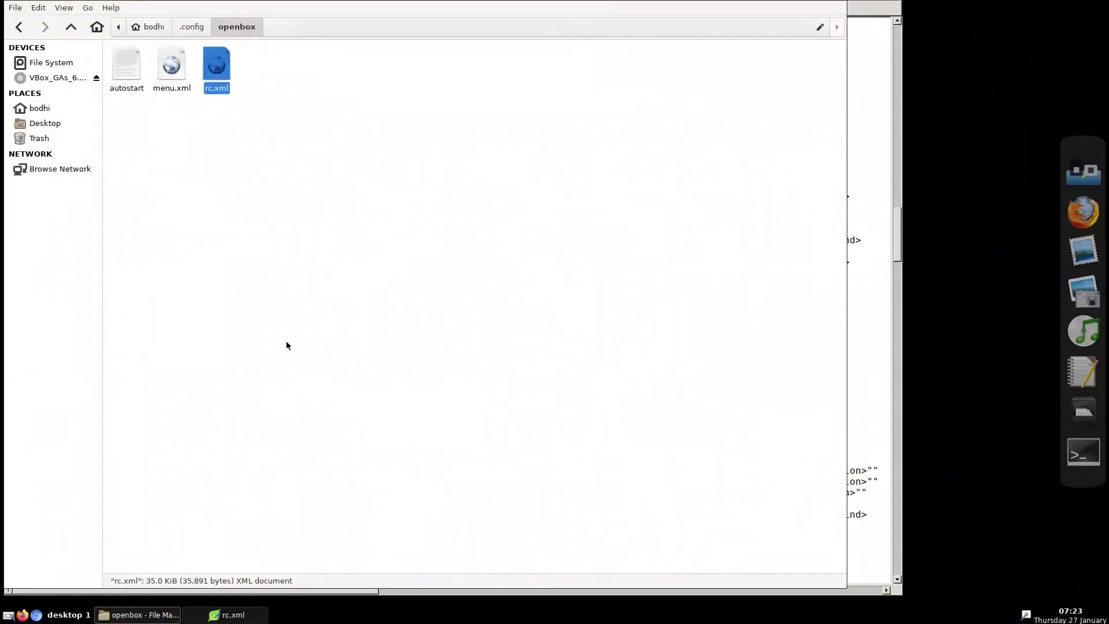
pyautogui.hotkey('ctrl', 'w')
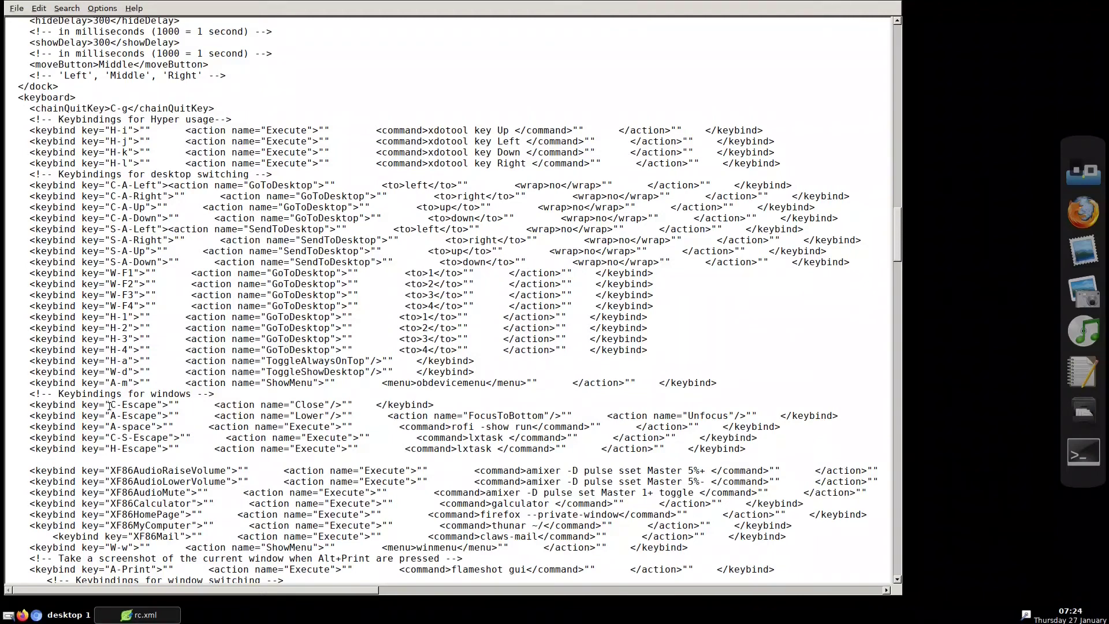
pyautogui.moveTo(110, 406); pyautogui.dragTo(157, 405)
pyautogui.click(128, 417)
# Step: Change the rofi key to W-space, save rc.xml and reconfigure Openbox
pyautogui.write('W')
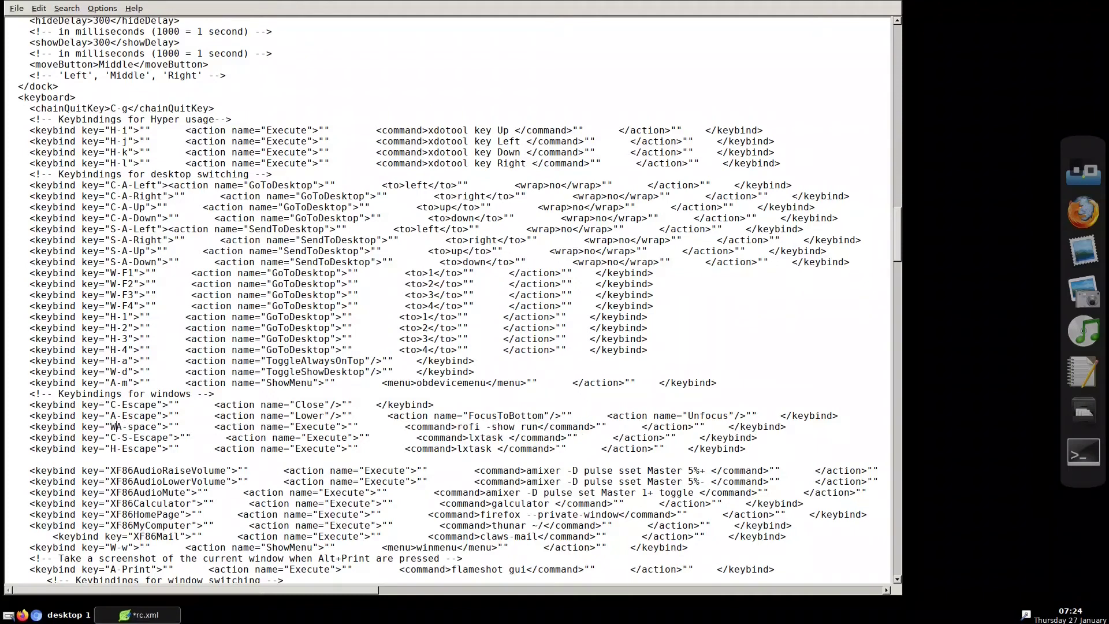
pyautogui.press('Delete')
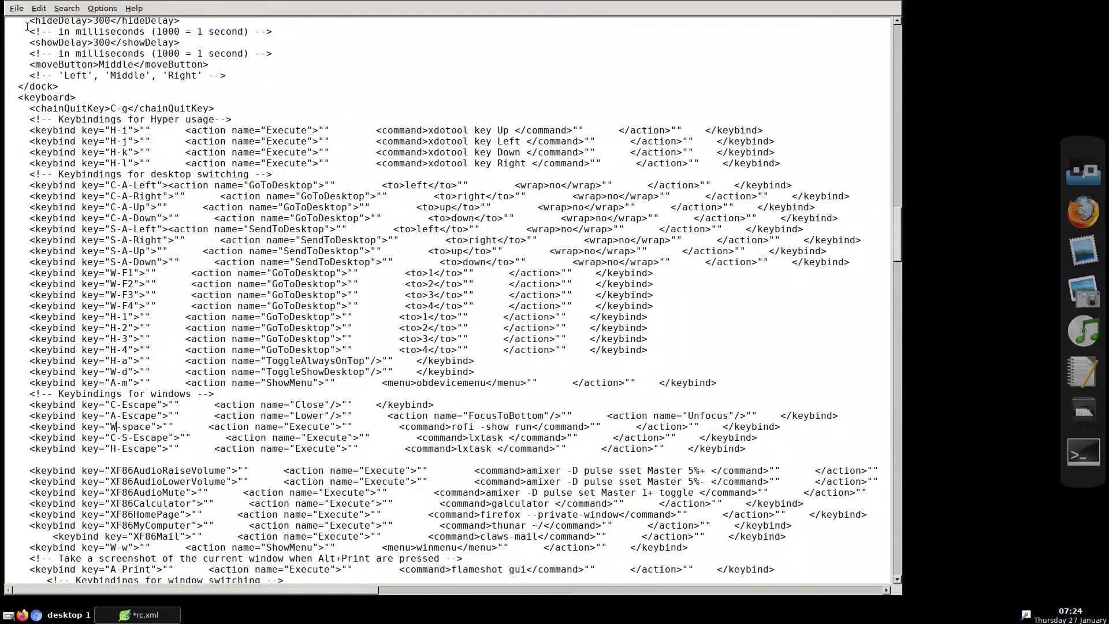
pyautogui.click(16, 8)
pyautogui.click(26, 48)
pyautogui.rightClick(959, 305)
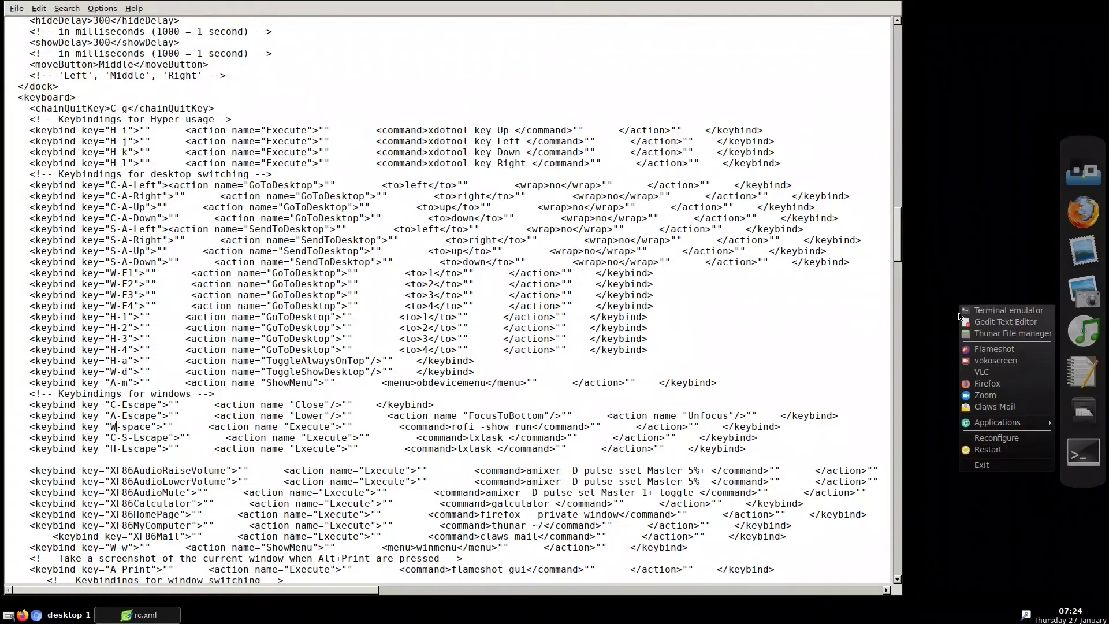
pyautogui.click(987, 440)
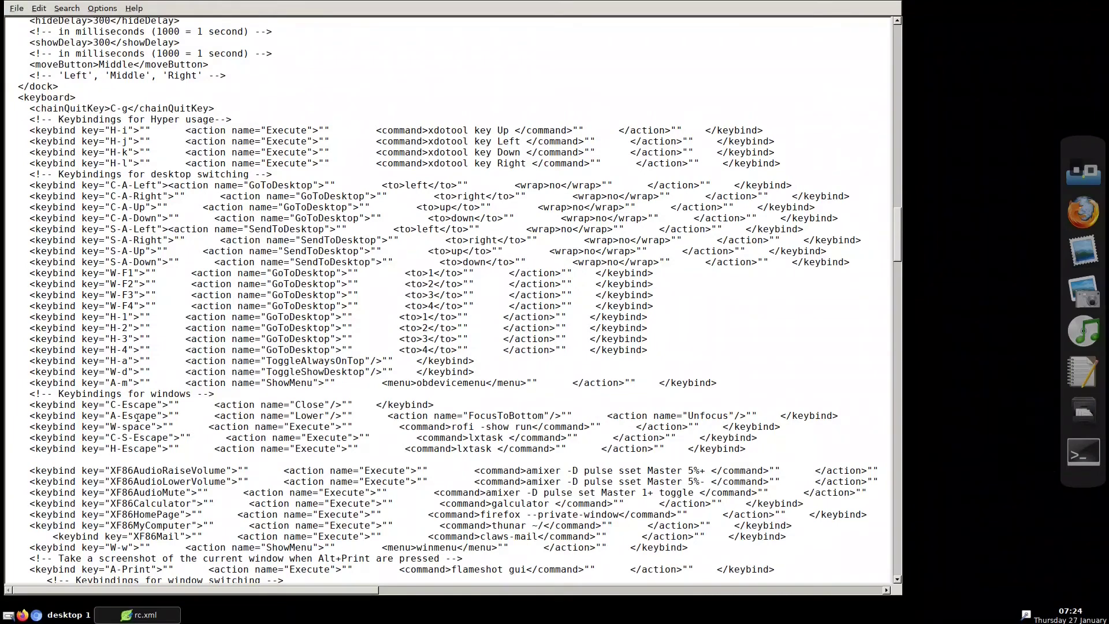
# Step: Test Win+Space to open the rofi launcher, filter for 'fir', then dismiss it
pyautogui.press('super+space')
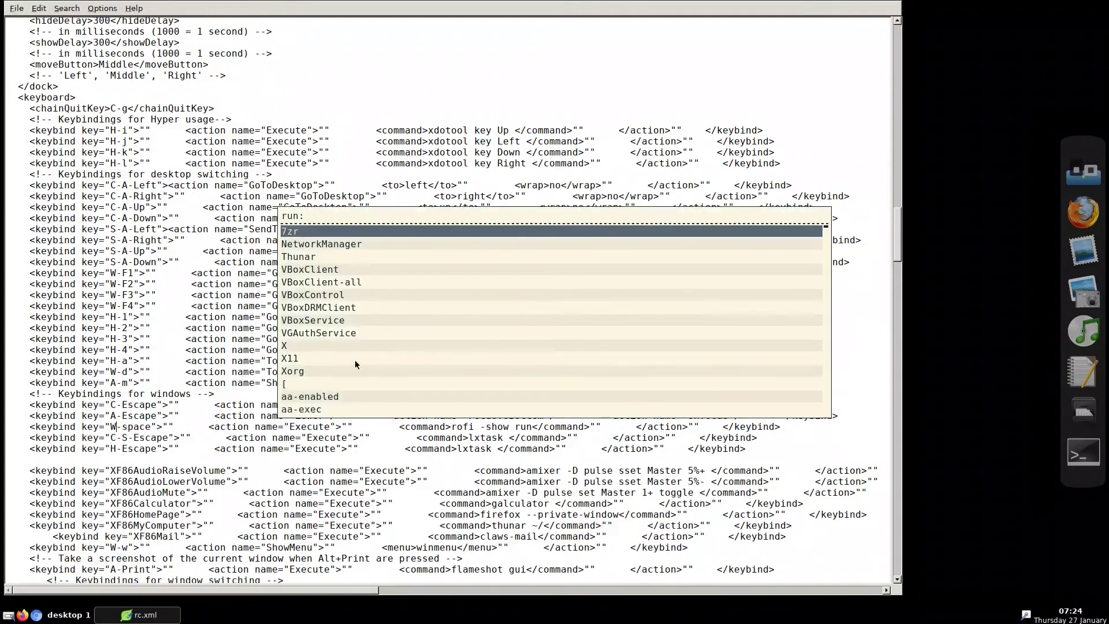
pyautogui.scroll(-20, 358, 282)
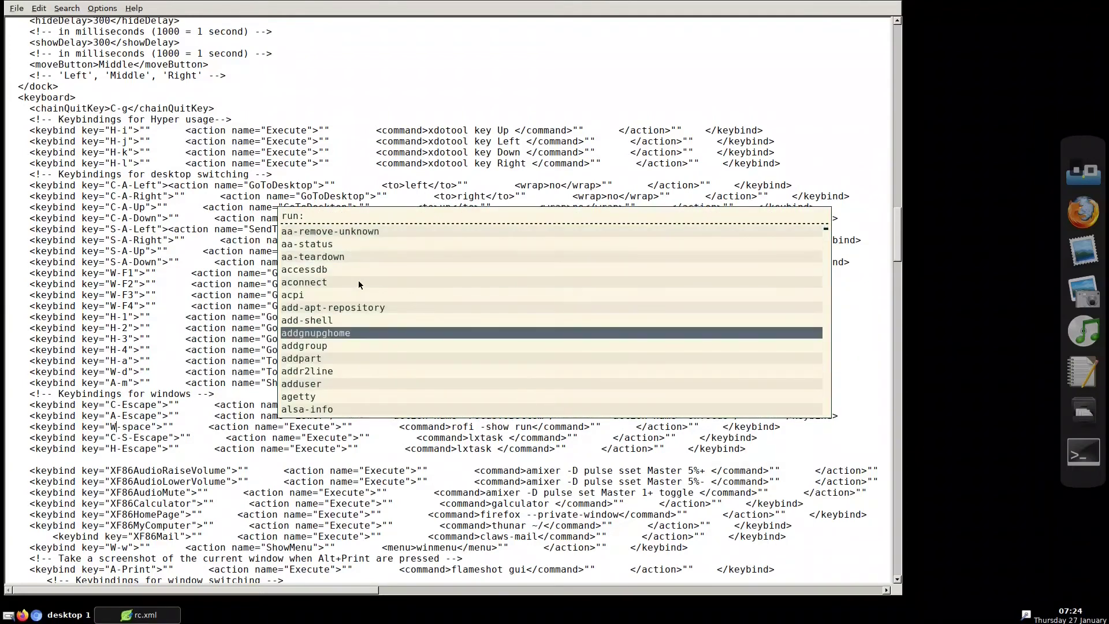
pyautogui.scroll(-13, 357, 280)
pyautogui.scroll(20, 358, 279)
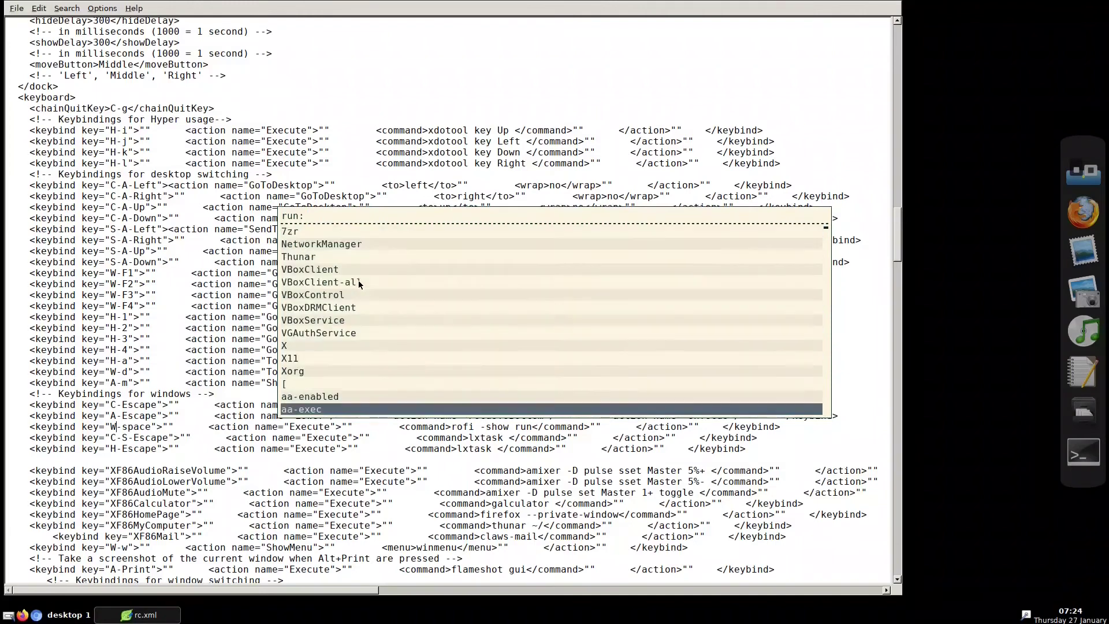
pyautogui.scroll(7, 358, 280)
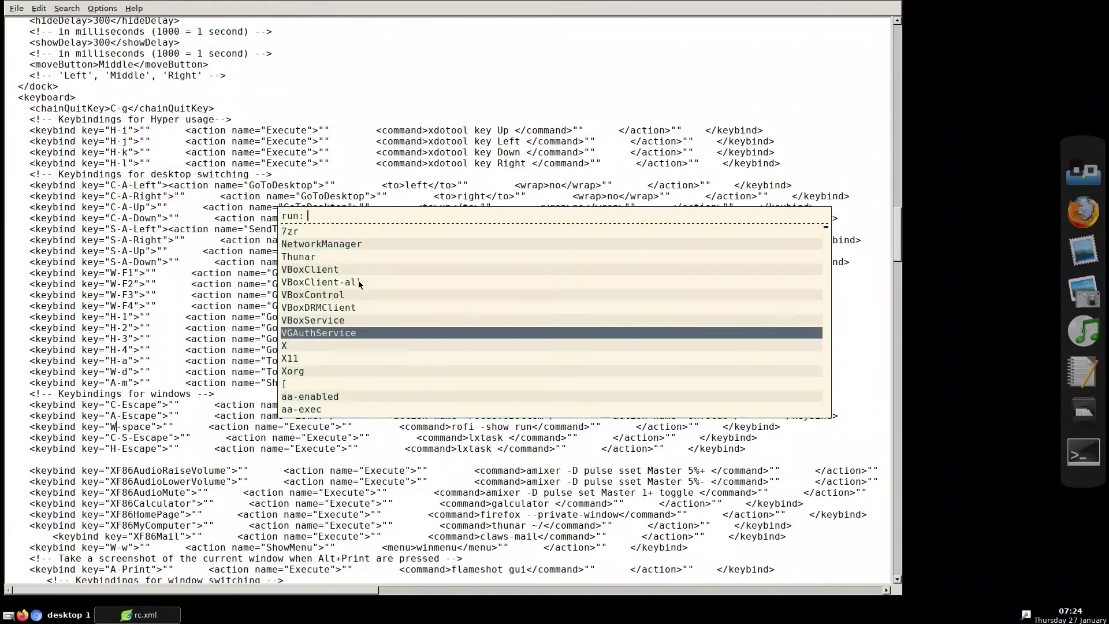
pyautogui.write('fir')
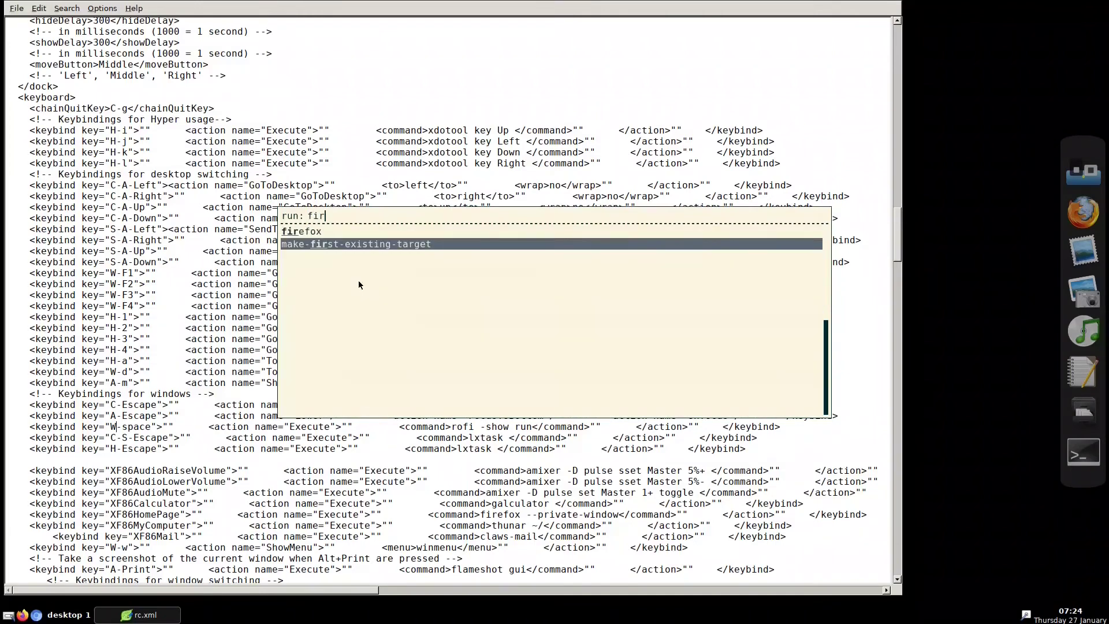
pyautogui.scroll(1, 358, 279)
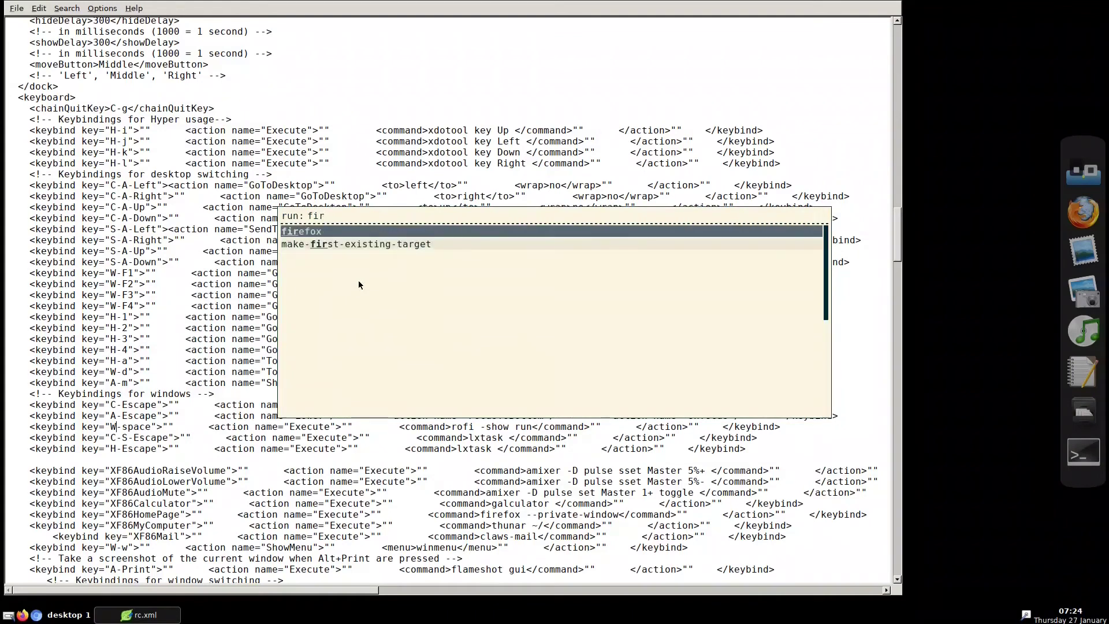
pyautogui.press('Return')
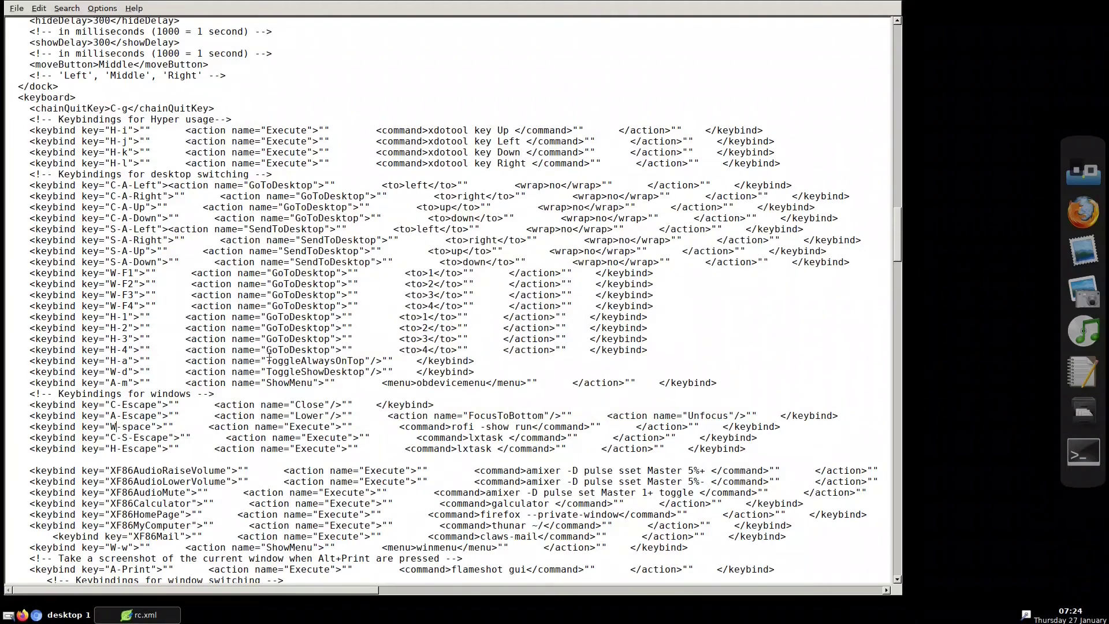
# Step: Test the Win+E shortcut and change the terminal emulator key from W-t to A-S-t
pyautogui.scroll(-9, 170, 438)
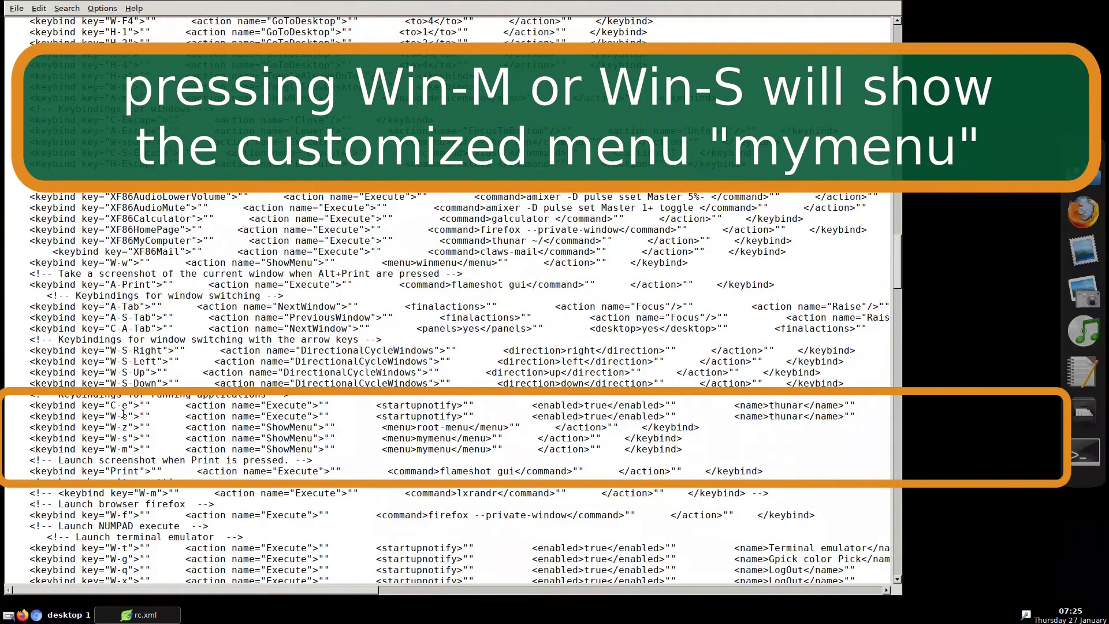
pyautogui.press('super+e')
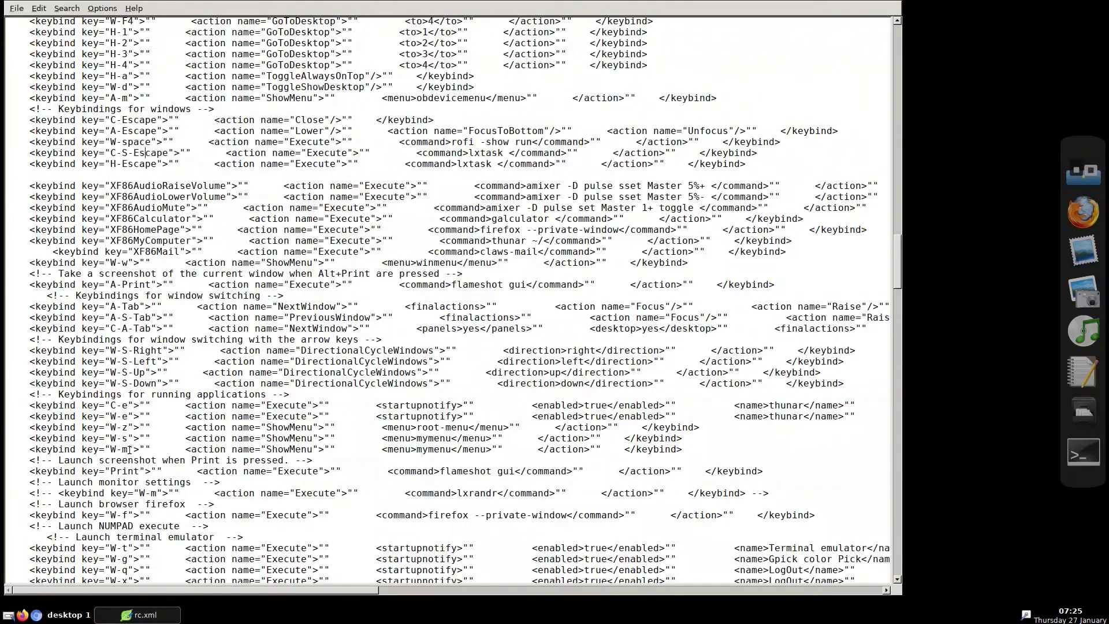
pyautogui.scroll(-5, 129, 449)
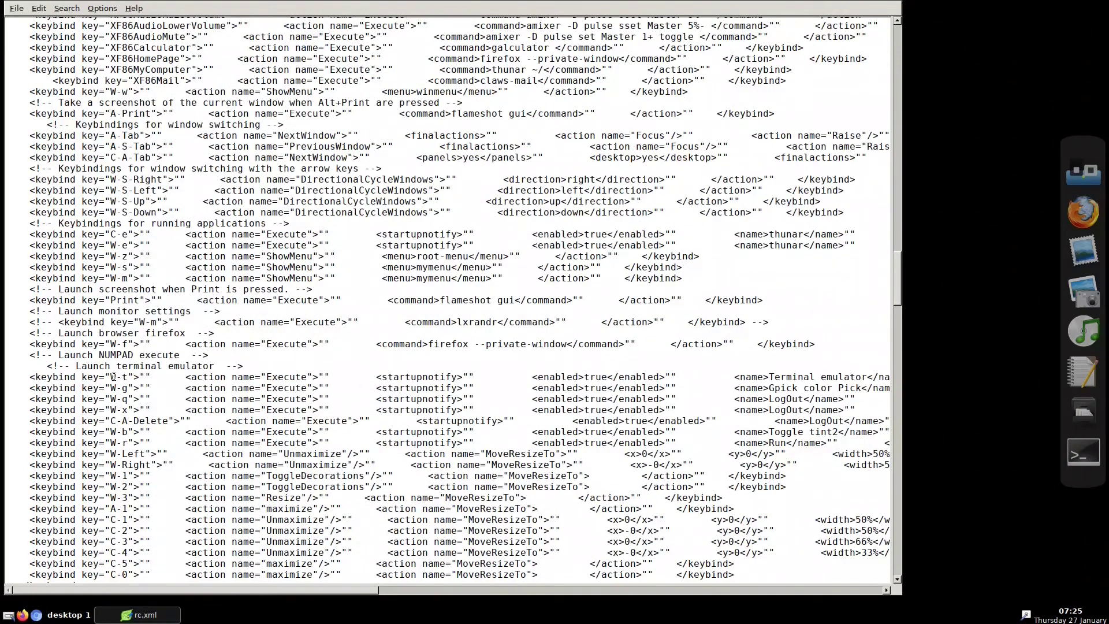
pyautogui.moveTo(110, 377); pyautogui.dragTo(132, 376)
pyautogui.press('Left')
pyautogui.write('A')
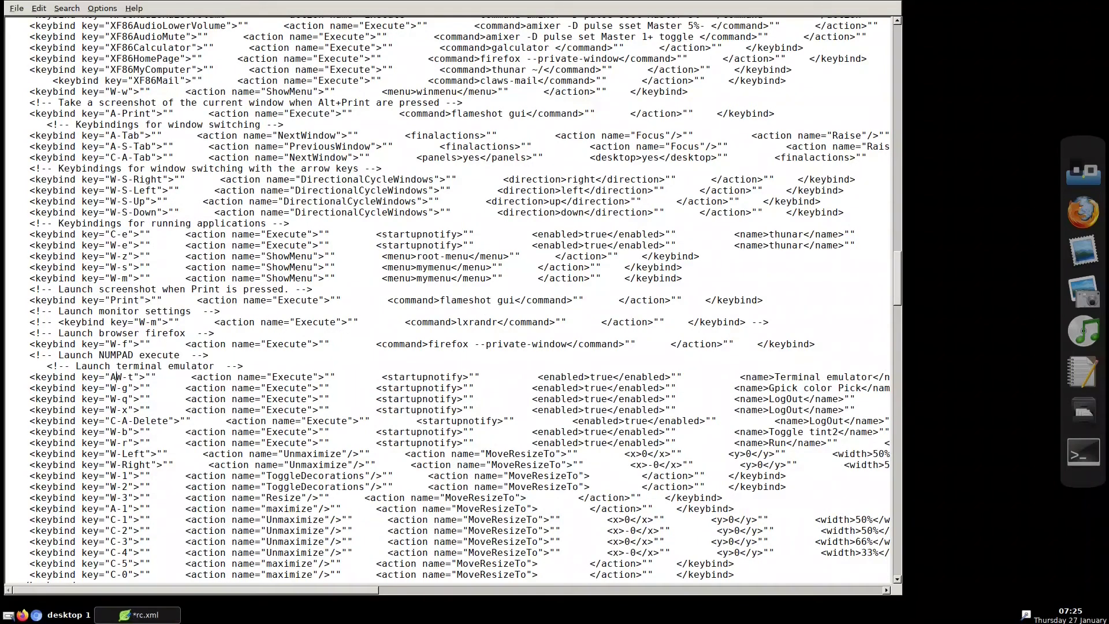
pyautogui.write('-S')
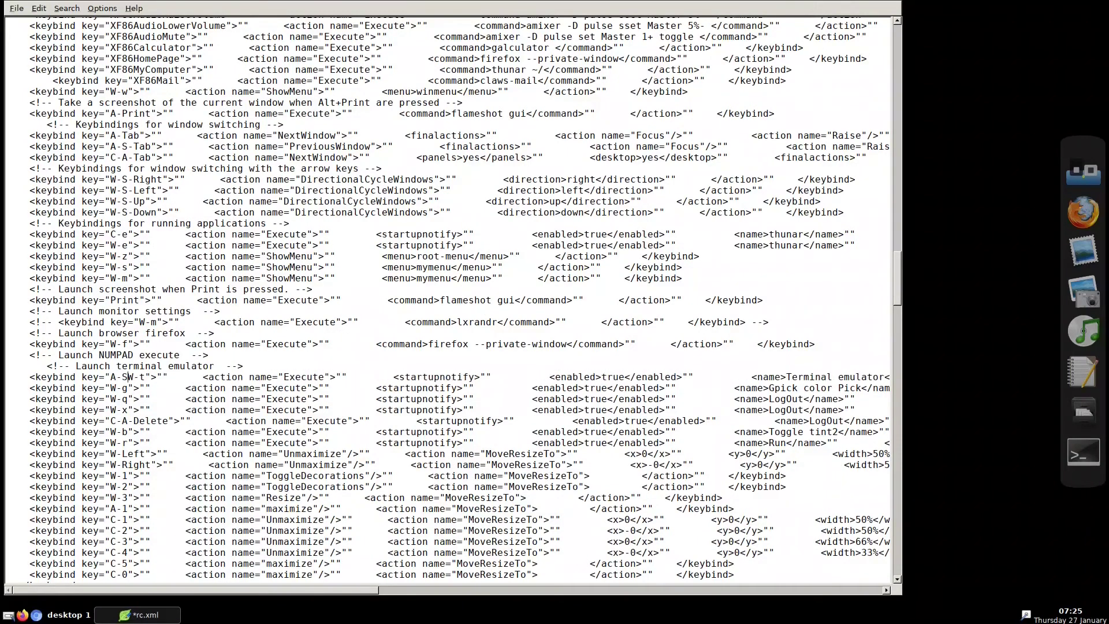
pyautogui.press('Delete')
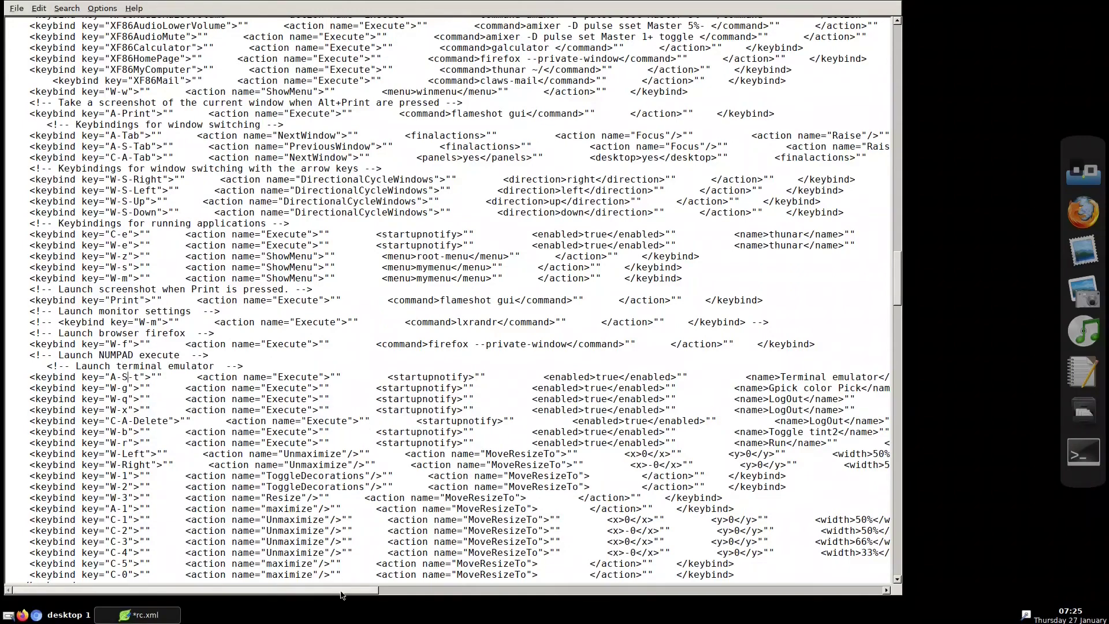
pyautogui.moveTo(26, 376); pyautogui.dragTo(144, 366)
# Step: Replace x-terminal-emulator with terminology in the A-S-t keybind command and save rc.xml
pyautogui.click(212, 375)
pyautogui.tripleClick(212, 375)
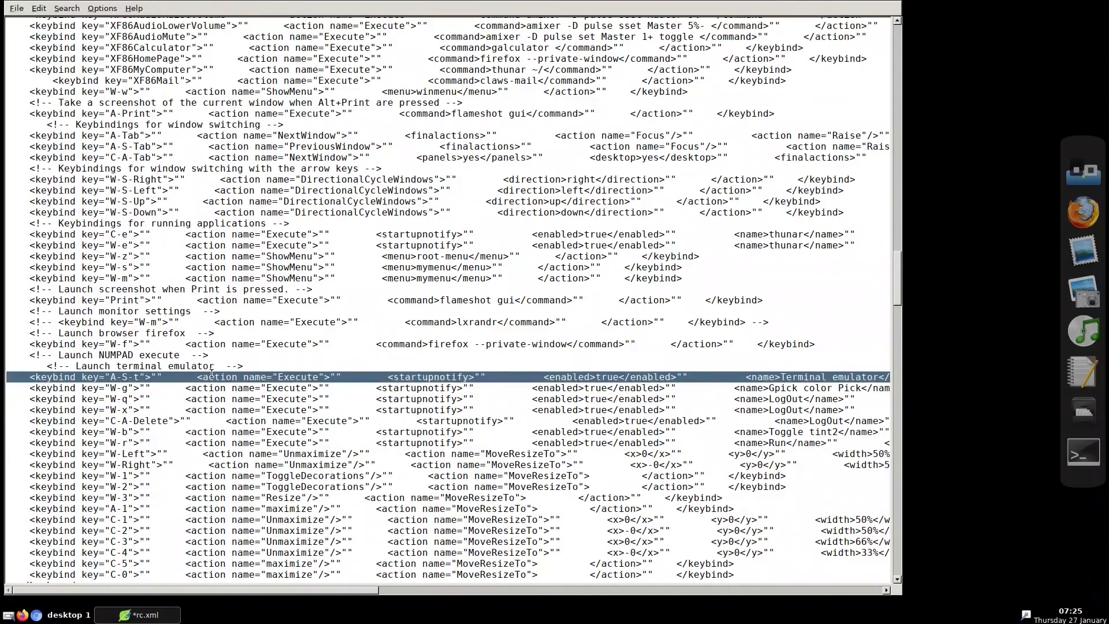
pyautogui.moveTo(378, 590); pyautogui.dragTo(709, 595)
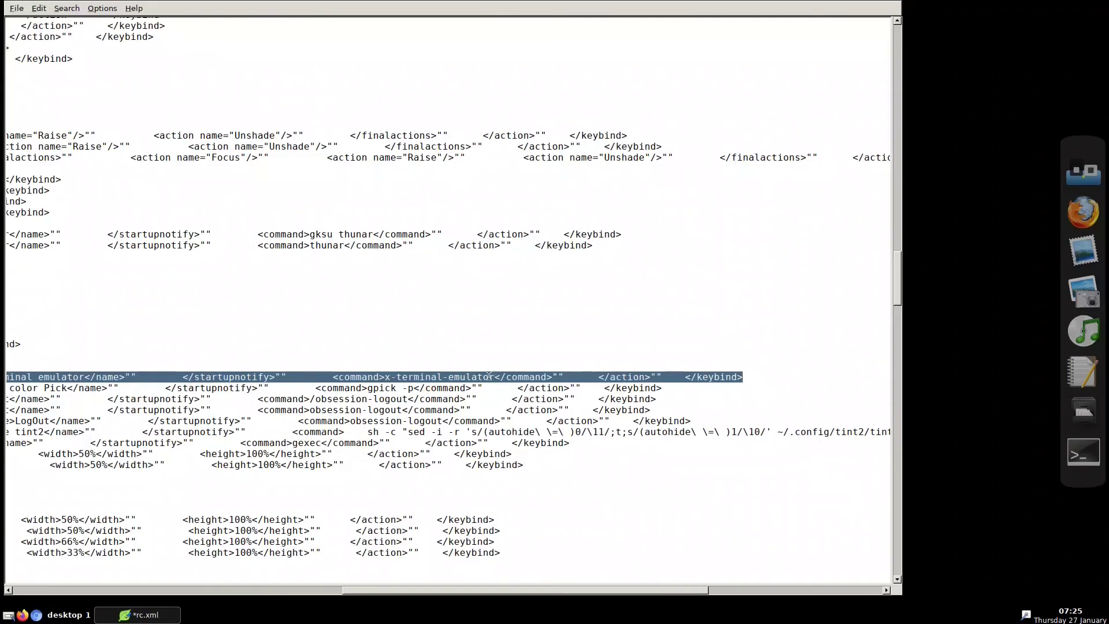
pyautogui.click(387, 377)
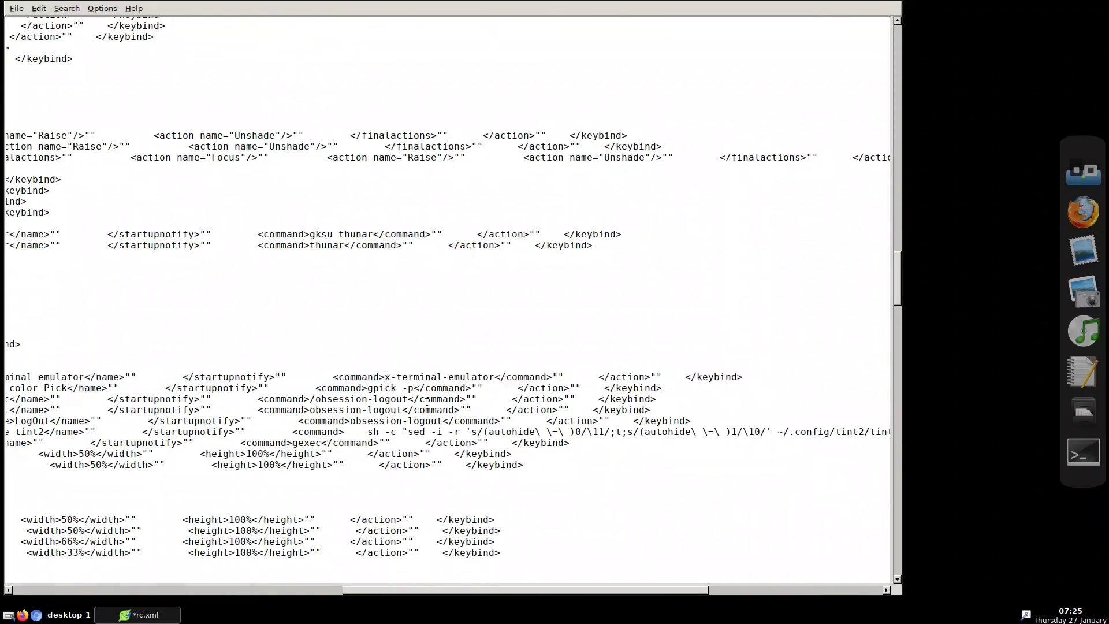
pyautogui.press('Delete')
pyautogui.press('Delete')
pyautogui.press('Delete')
pyautogui.press('Delete')
pyautogui.press('Delete')
pyautogui.press('Delete')
pyautogui.press('Delete')
pyautogui.press('Delete')
pyautogui.press('Delete')
pyautogui.press('Delete')
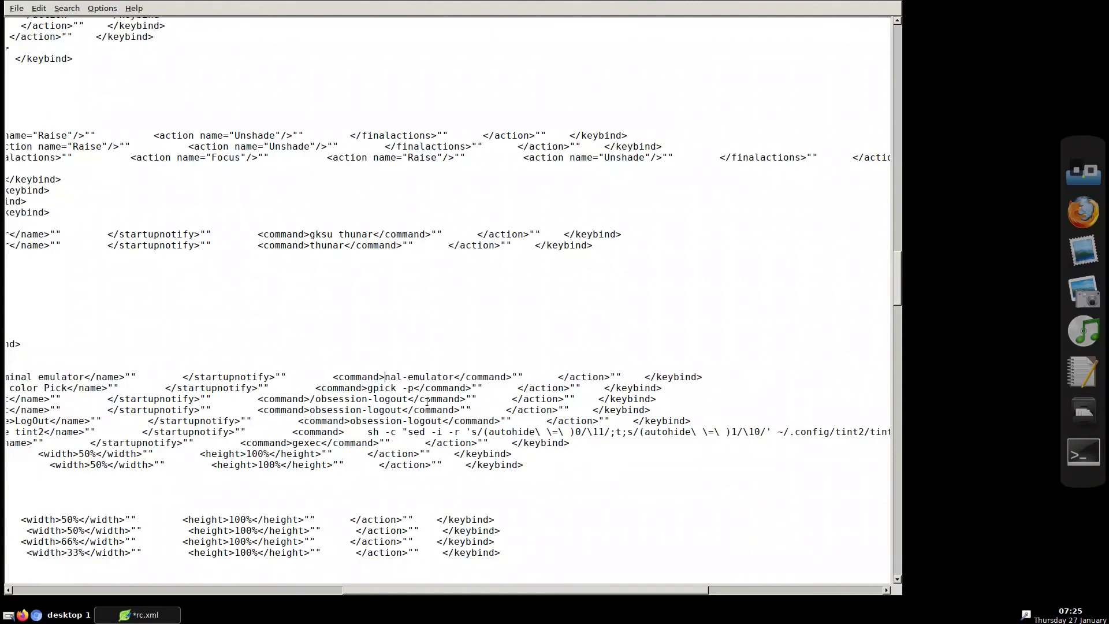
pyautogui.press('Delete')
pyautogui.press('Delete')
pyautogui.press('Delete')
pyautogui.press('Delete')
pyautogui.press('Delete')
pyautogui.press('Delete')
pyautogui.press('Delete')
pyautogui.press('Delete')
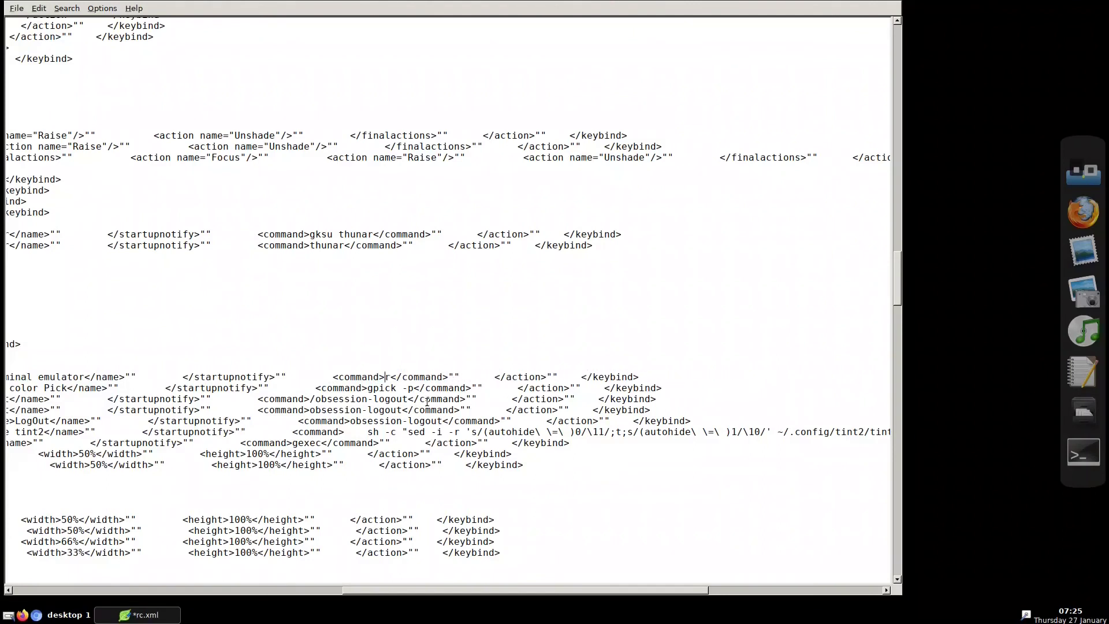
pyautogui.press('Delete')
pyautogui.write('terminology')
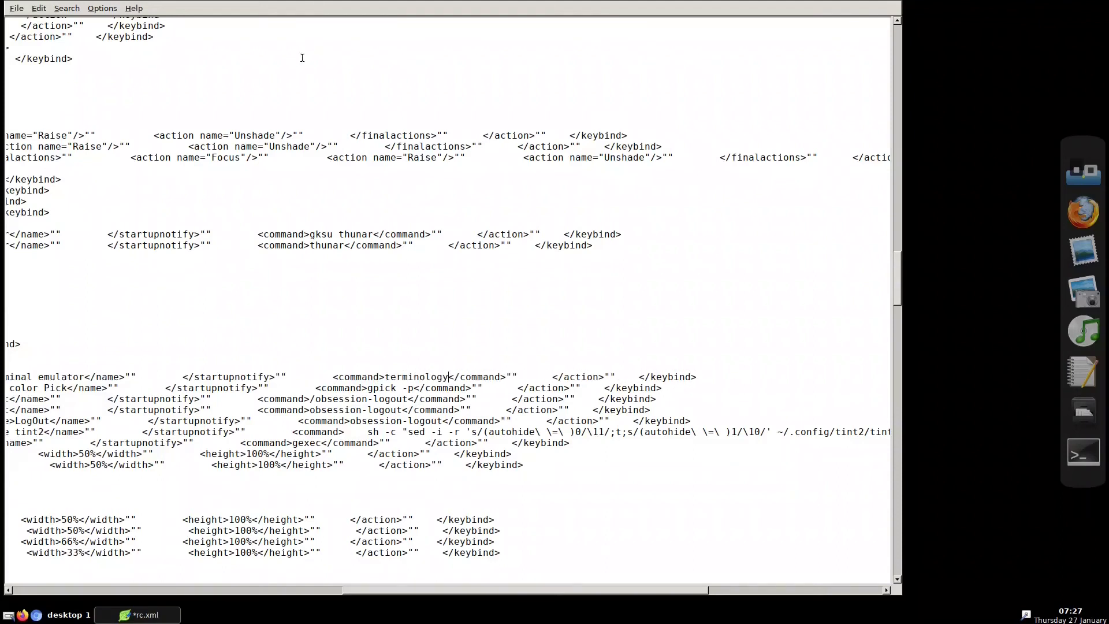
pyautogui.click(15, 8)
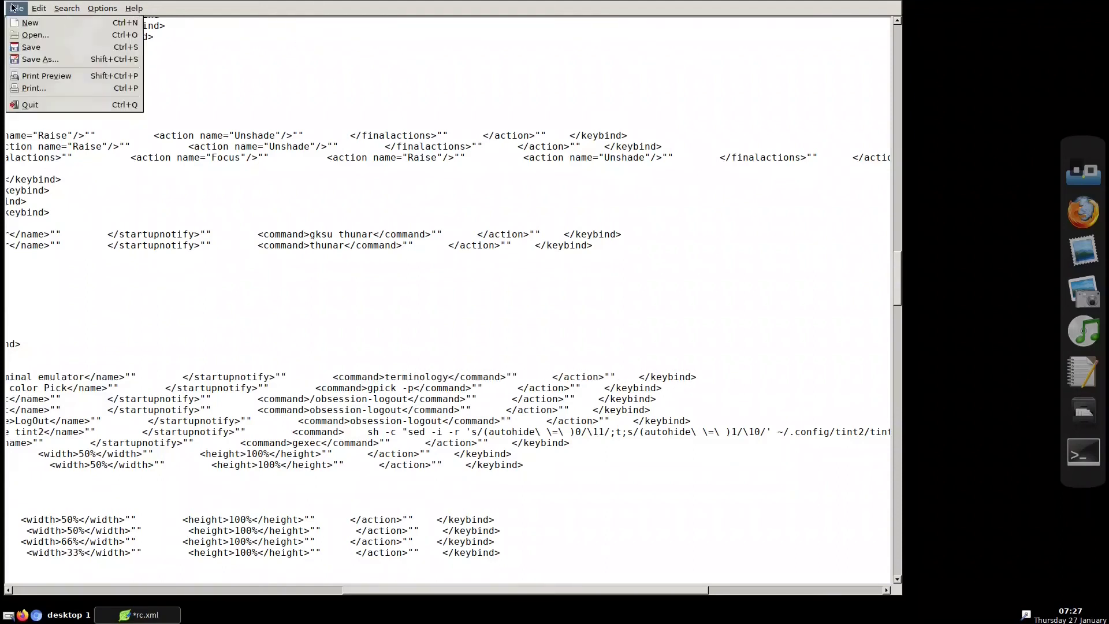
pyautogui.click(42, 50)
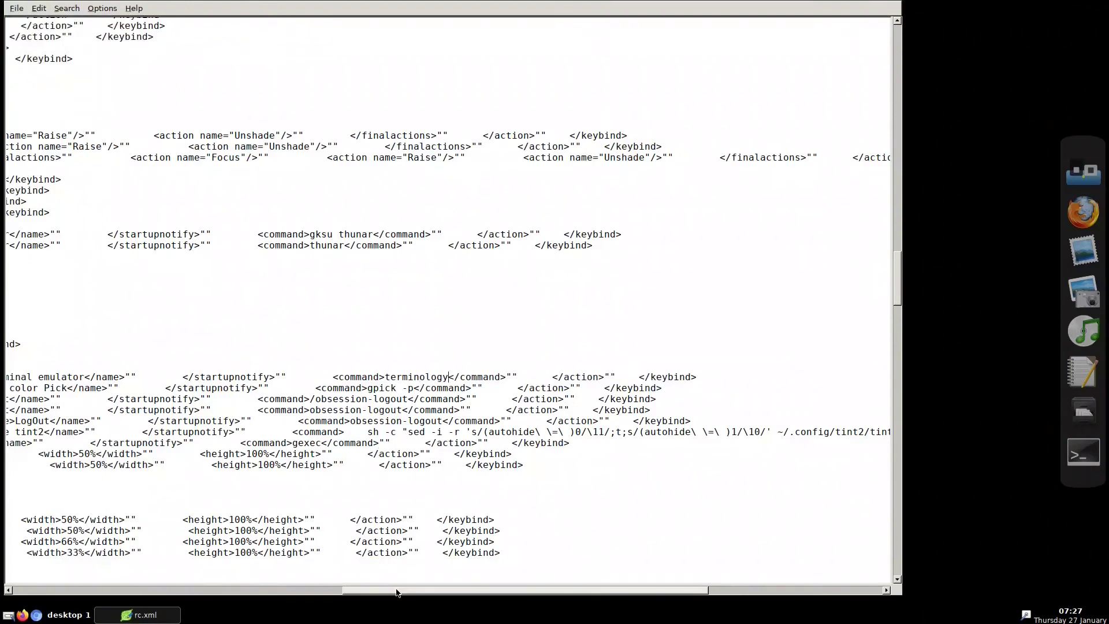
pyautogui.moveTo(396, 590); pyautogui.dragTo(31, 568)
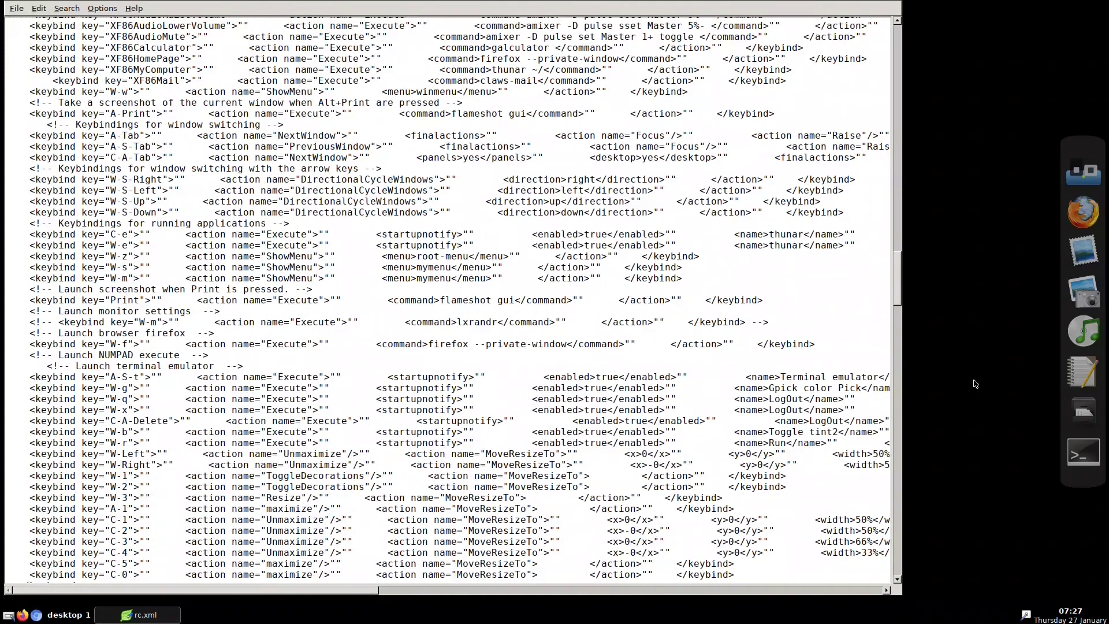
# Step: Reconfigure Openbox, launch Terminology with Alt+Shift+T, snap it left and right, then close it
pyautogui.rightClick(928, 306)
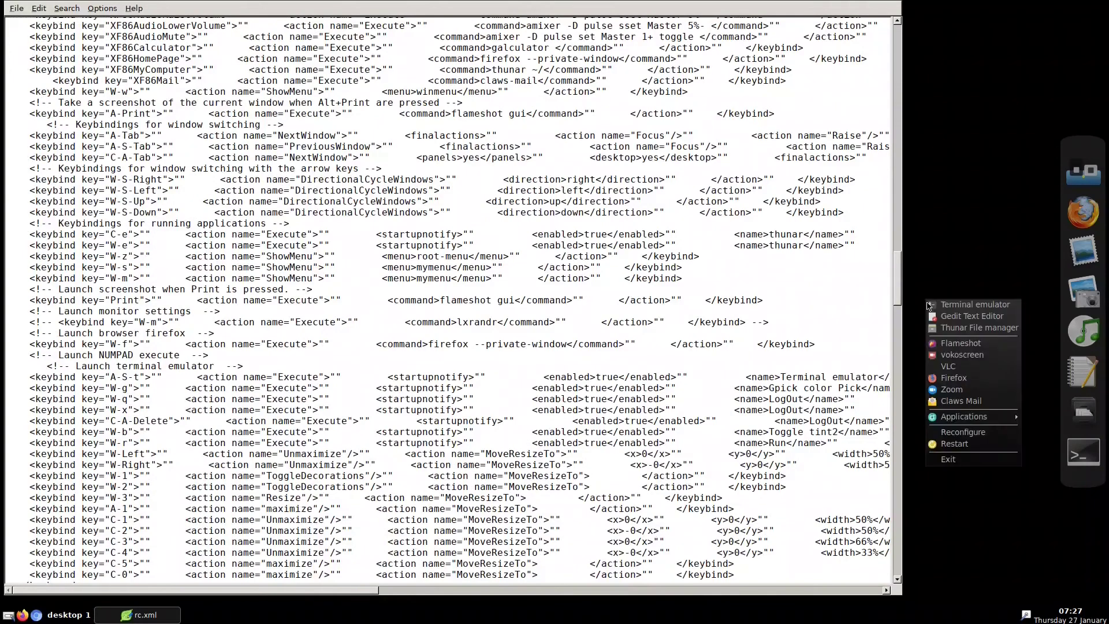
pyautogui.click(951, 433)
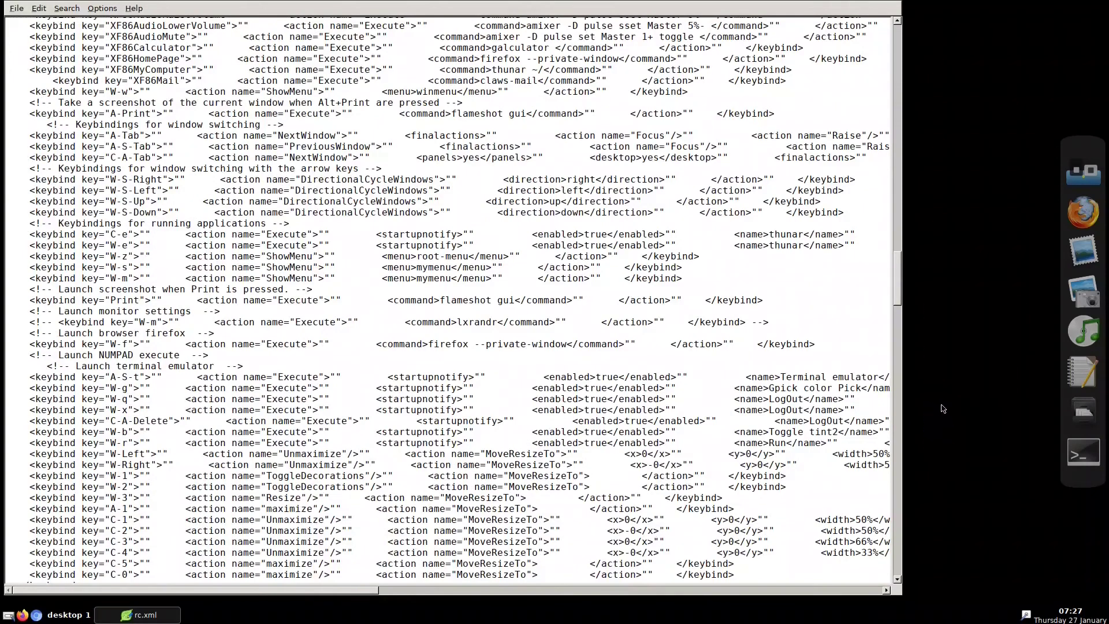
pyautogui.hotkey('alt', 'shift', 't')
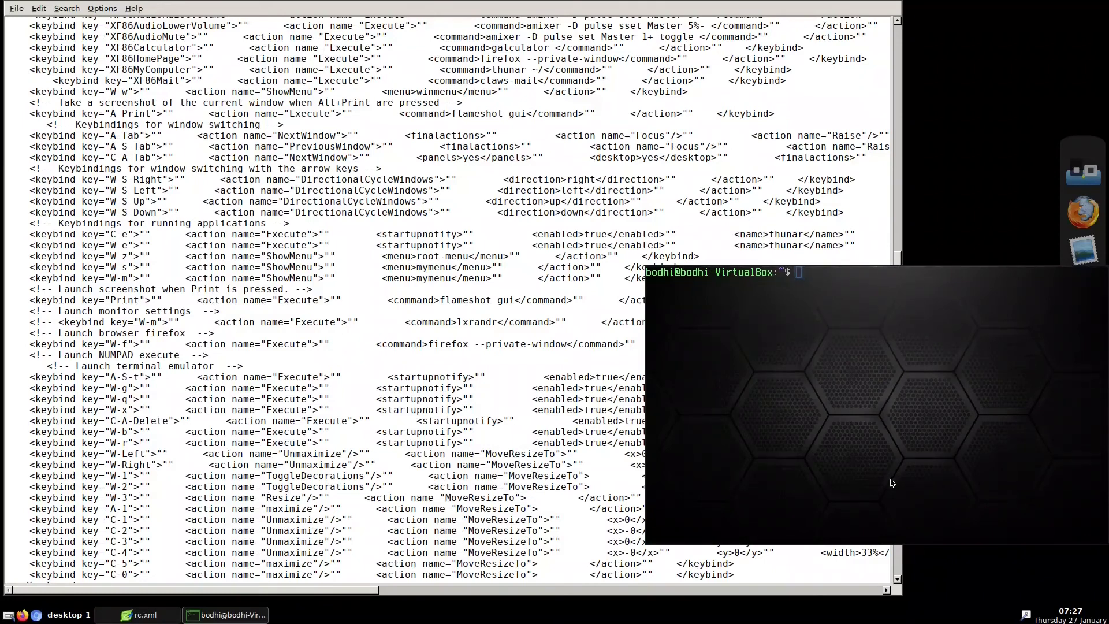
pyautogui.press('super+Left')
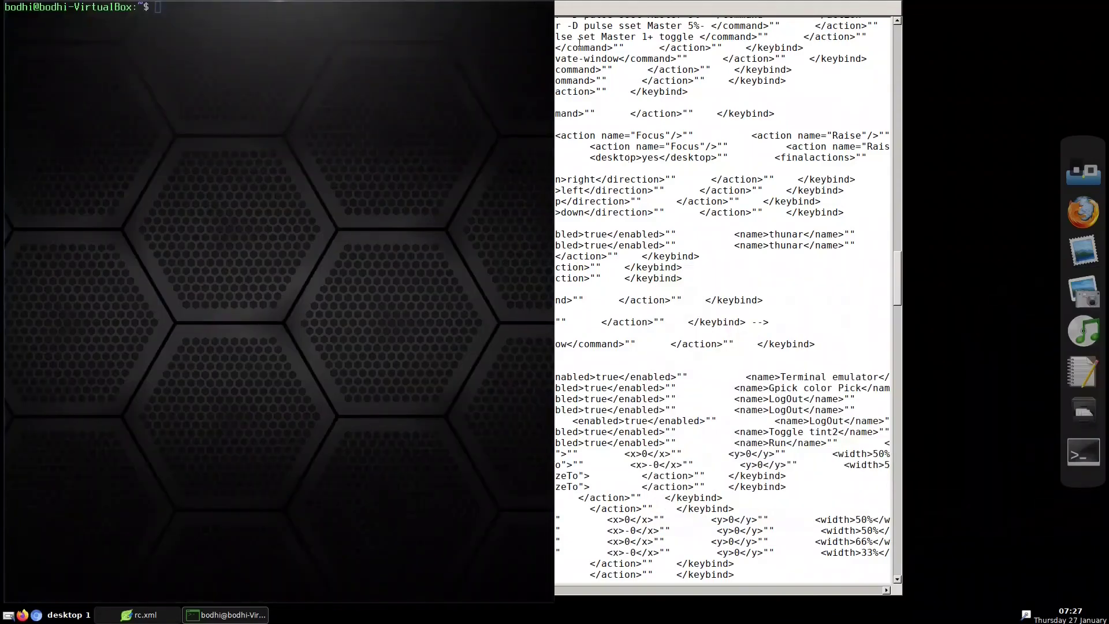
pyautogui.press('super+Right')
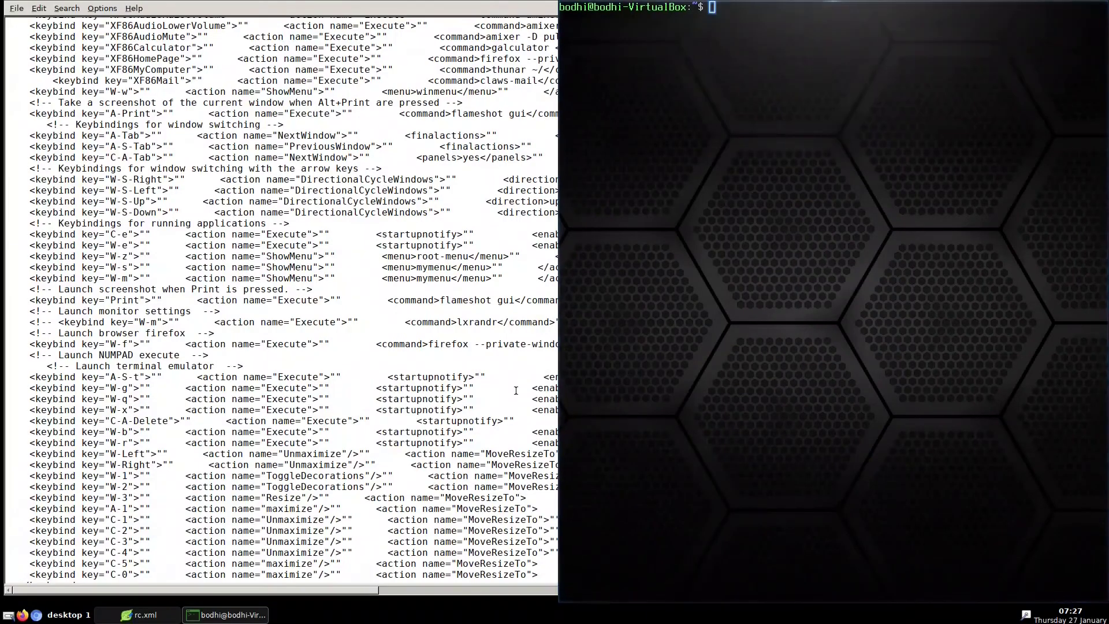
pyautogui.write('p')
pyautogui.hotkey('alt', 'F4')
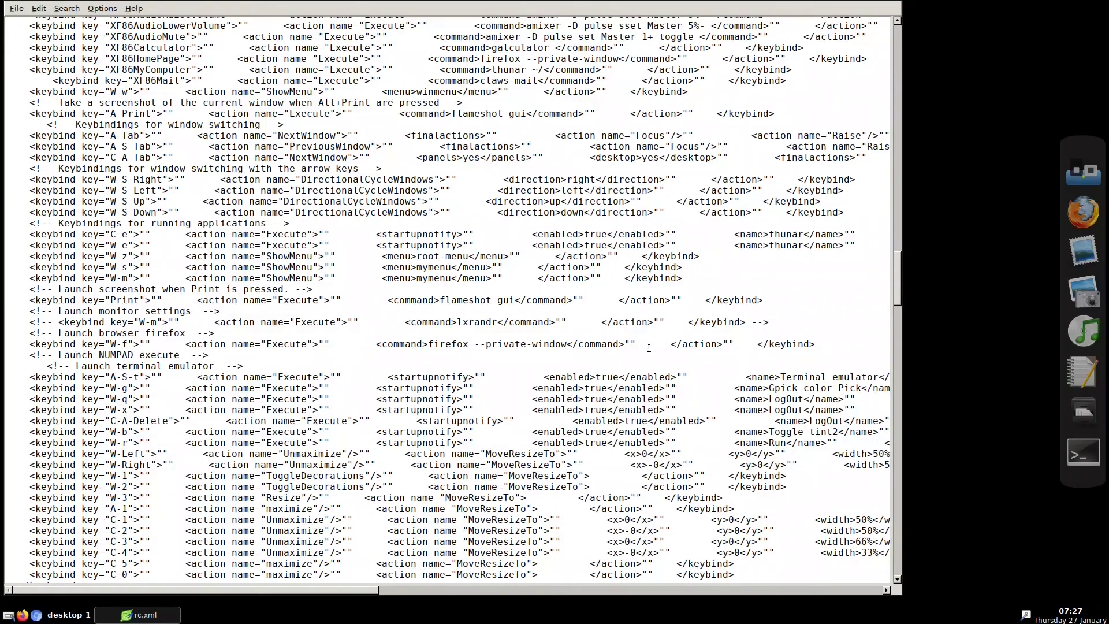
# Step: Delete <decor>no</decor>, save rc.xml, reconfigure Openbox, and open a terminal to check decorations
pyautogui.moveTo(897, 292); pyautogui.dragTo(893, 553)
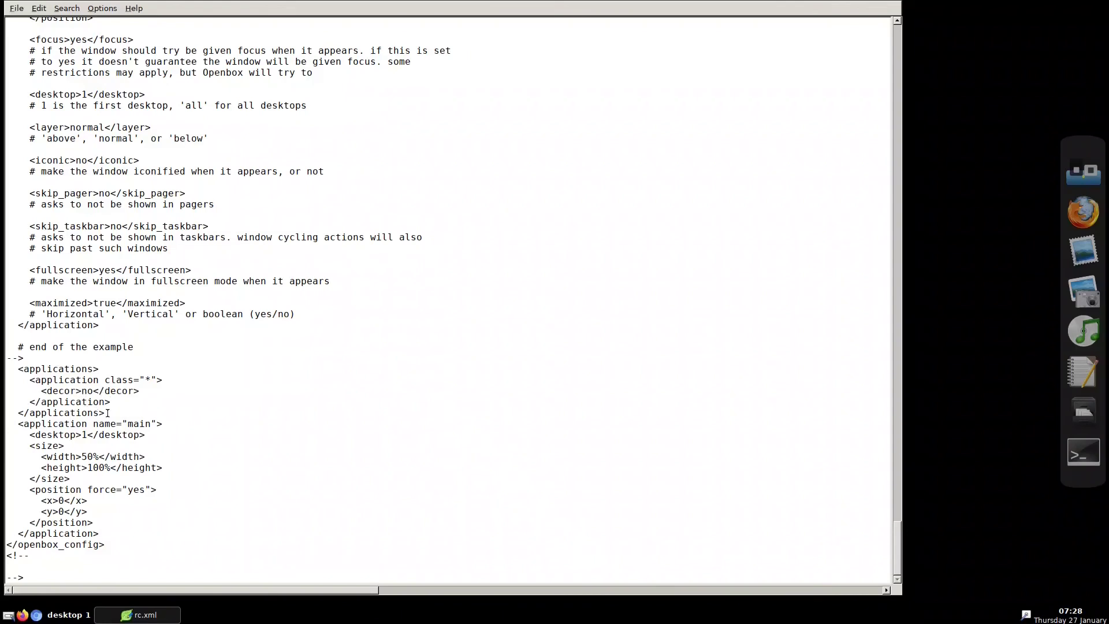
pyautogui.moveTo(139, 391); pyautogui.dragTo(38, 391)
pyautogui.press('Delete')
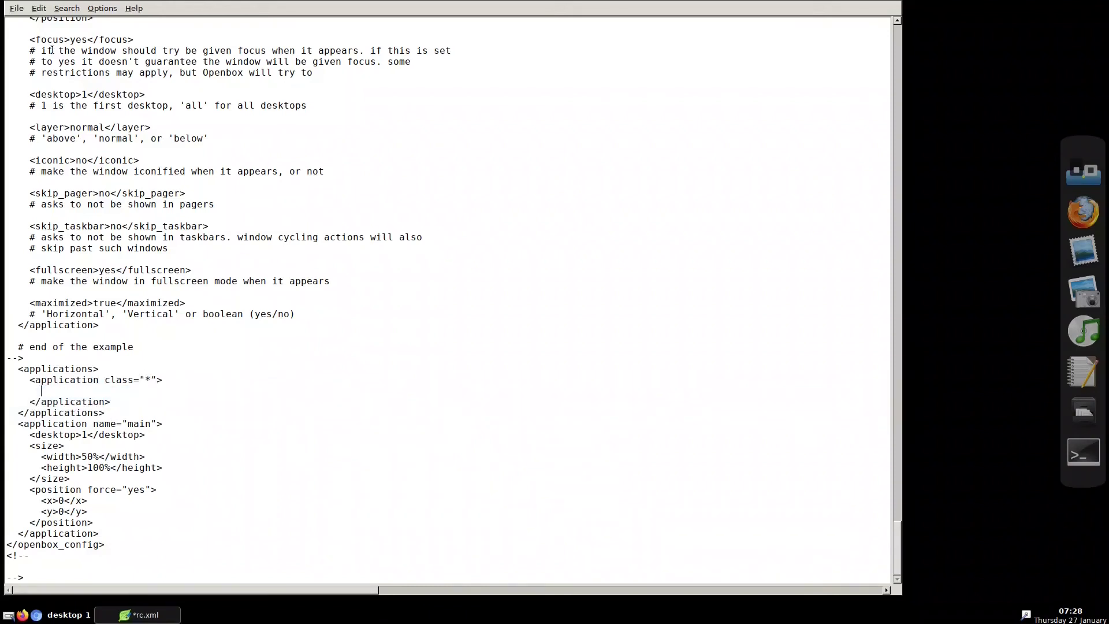
pyautogui.click(17, 12)
pyautogui.click(23, 47)
pyautogui.rightClick(945, 279)
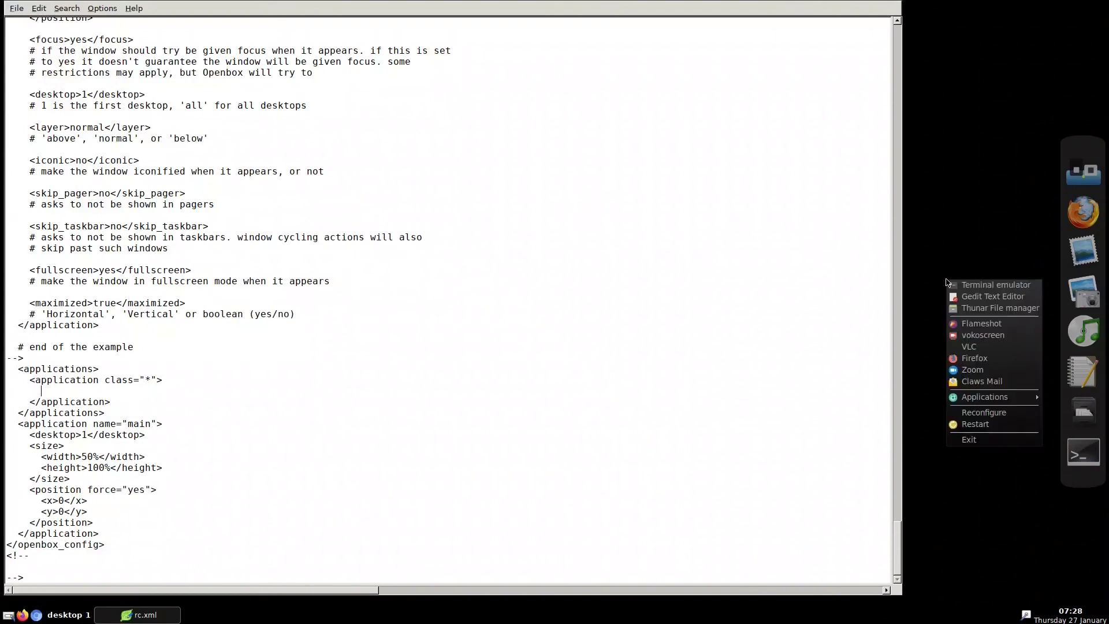
pyautogui.click(979, 415)
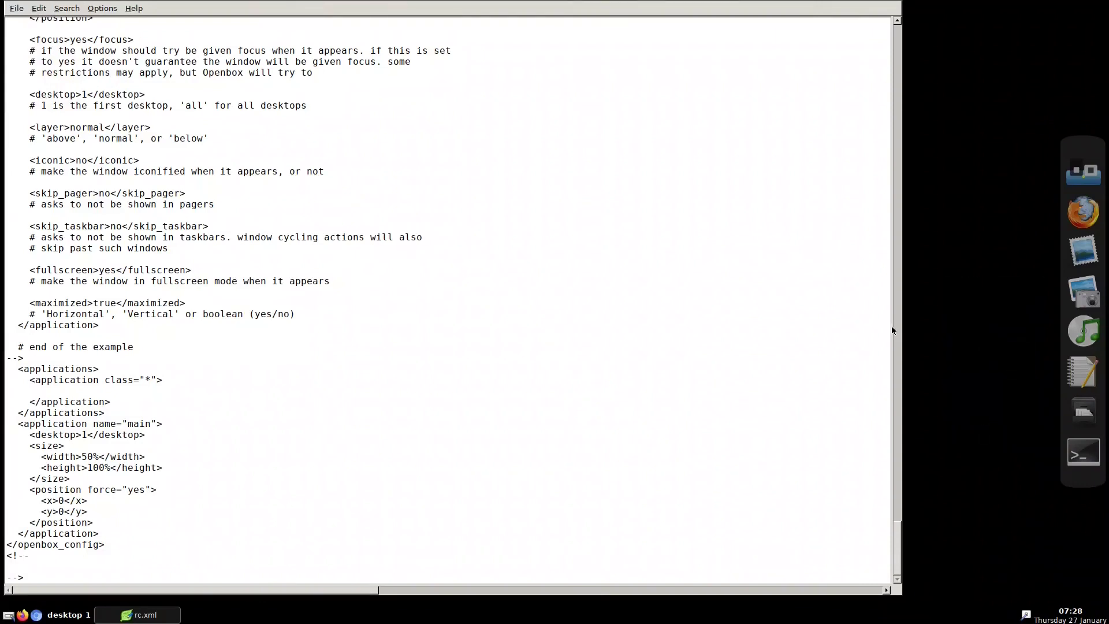
pyautogui.hotkey('ctrl', 'alt', 't')
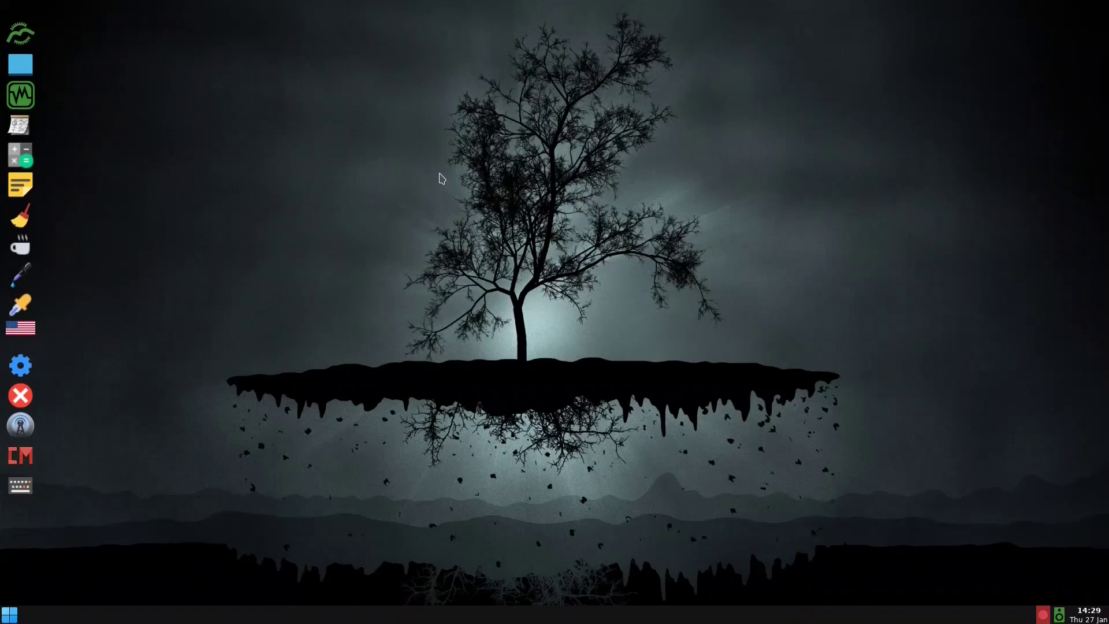
pyautogui.hotkey('alt', 'F2')
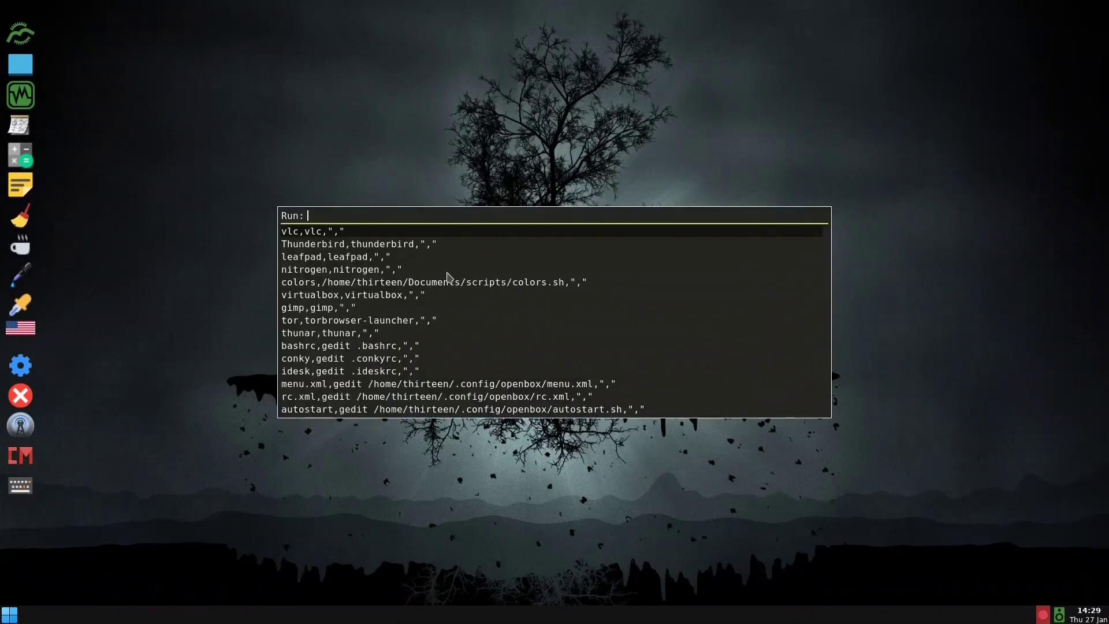
pyautogui.press('Escape')
pyautogui.rightClick(460, 177)
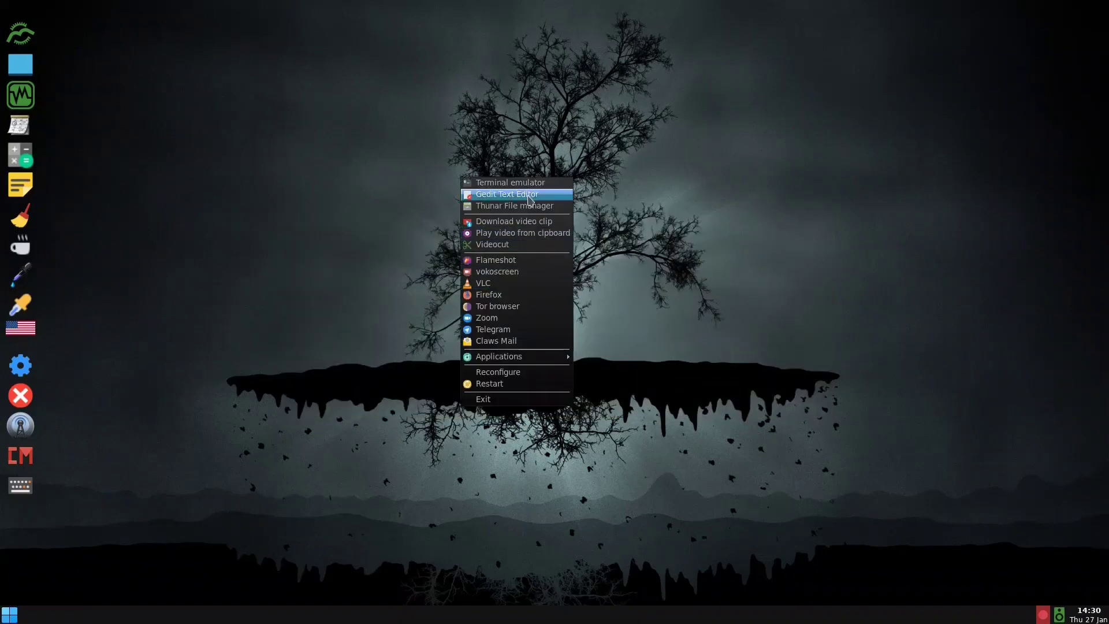
pyautogui.moveTo(564, 361)
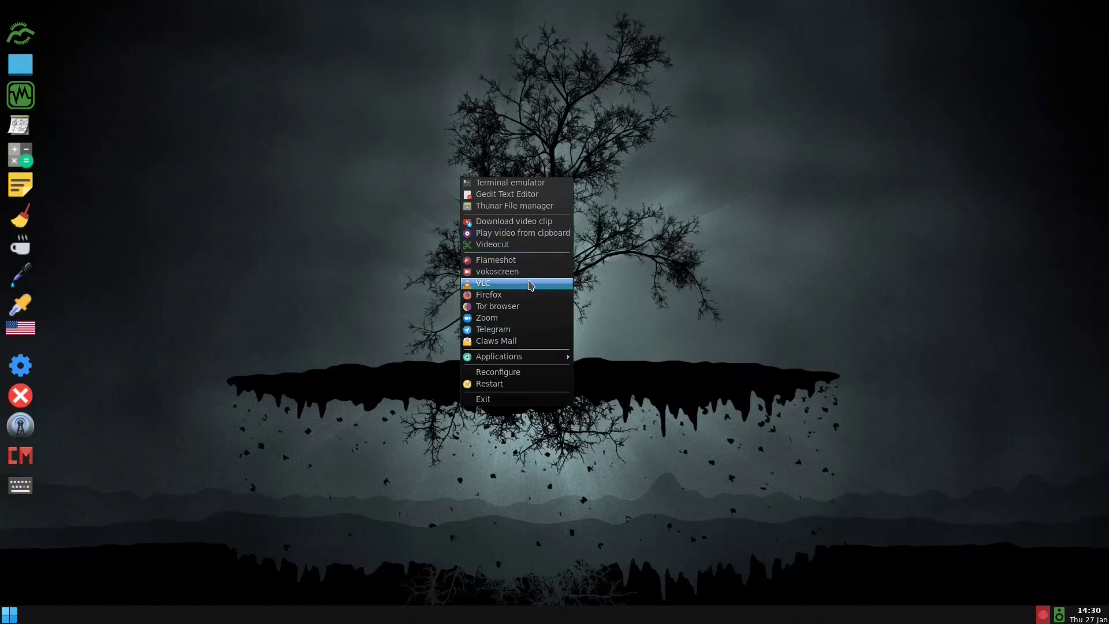
pyautogui.click(397, 282)
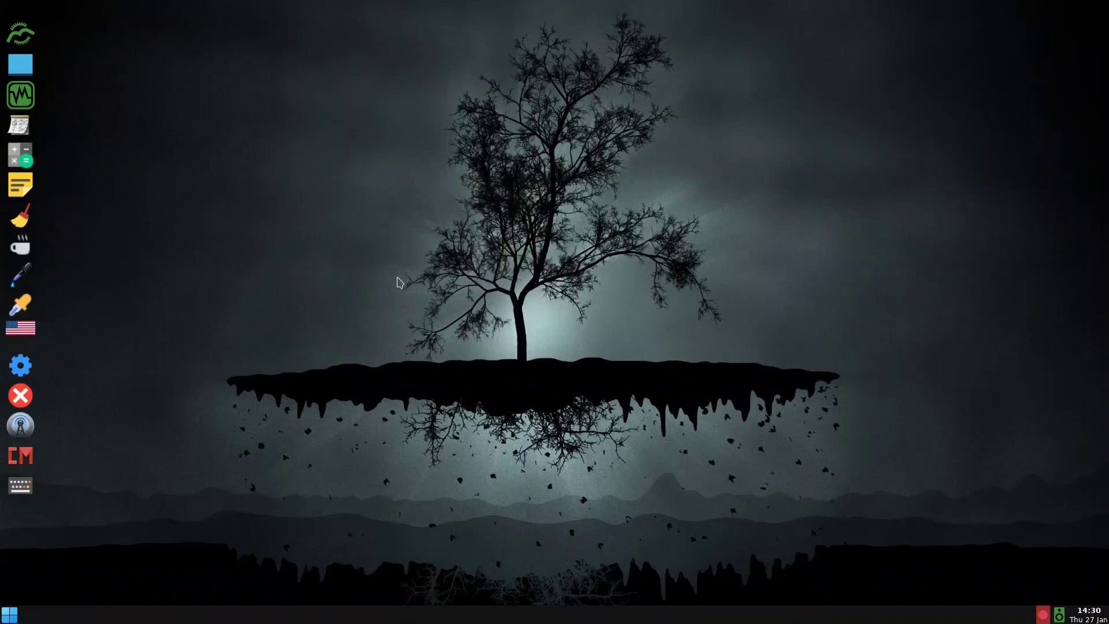